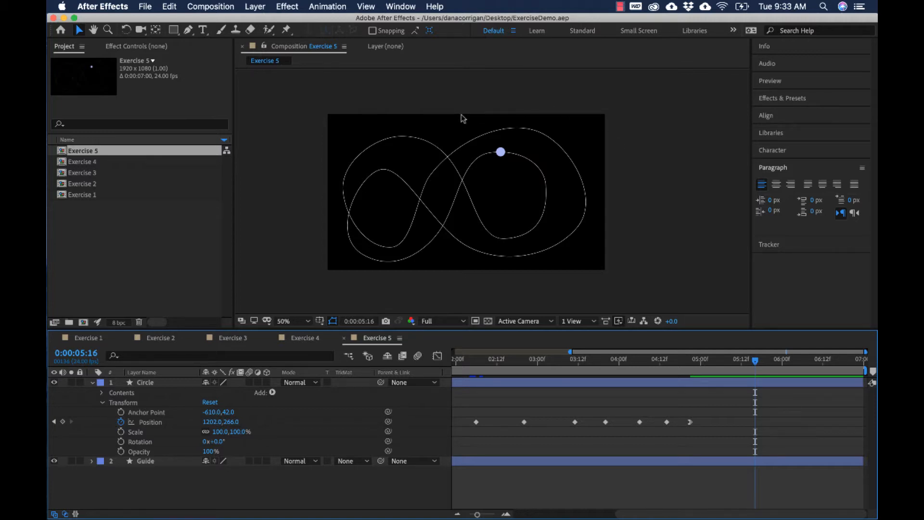
# Step: Create a new composition named Exercise 6 with a duration of 0:00:05:00
pyautogui.click(221, 6)
pyautogui.click(223, 20)
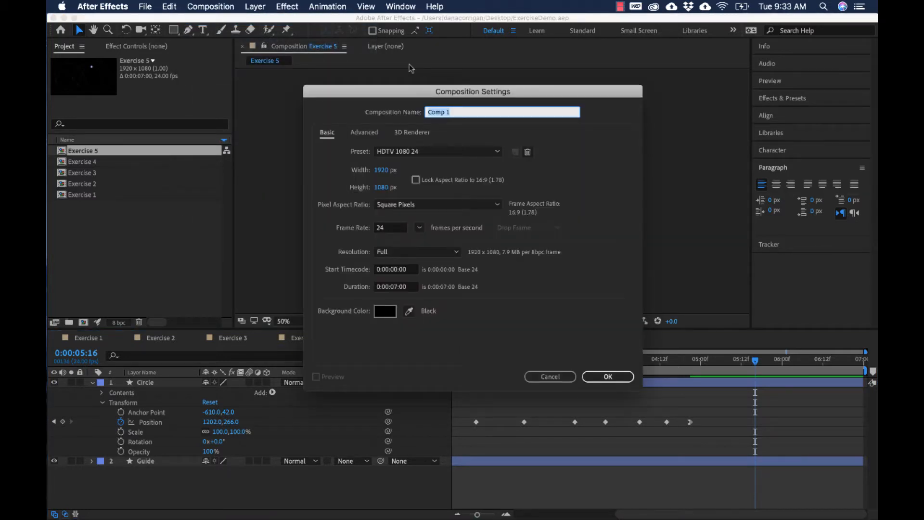
pyautogui.write('Exercise 6')
pyautogui.click(396, 287)
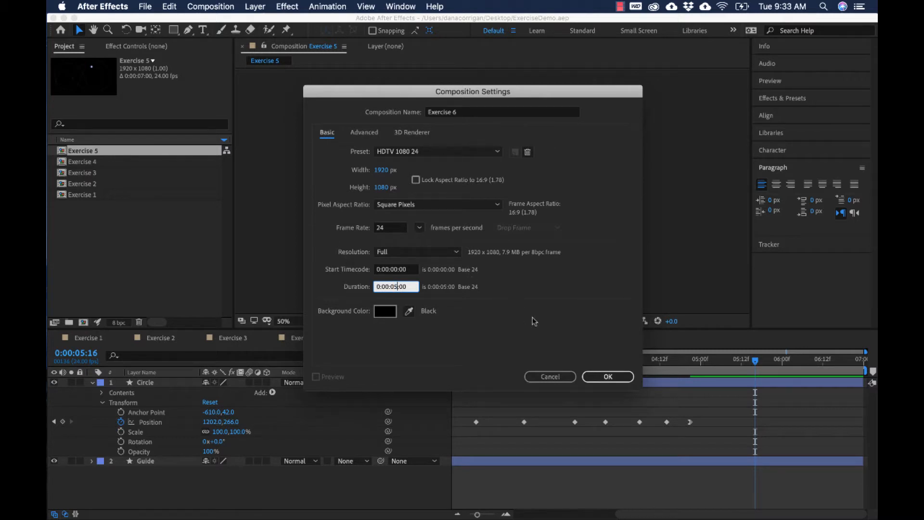
pyautogui.click(603, 376)
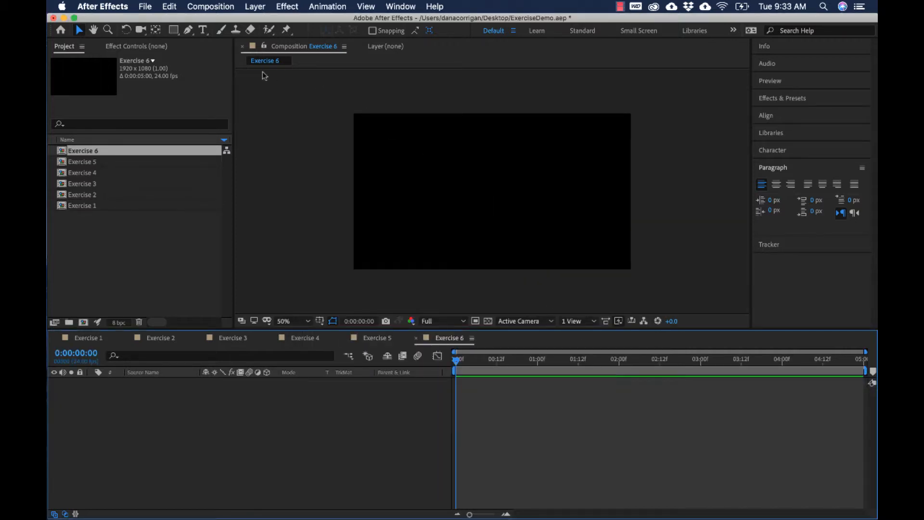
# Step: Draw a small circle in the upper middle of the composition and move its anchor point to its bottom edge
pyautogui.moveTo(173, 30); pyautogui.dragTo(199, 54)
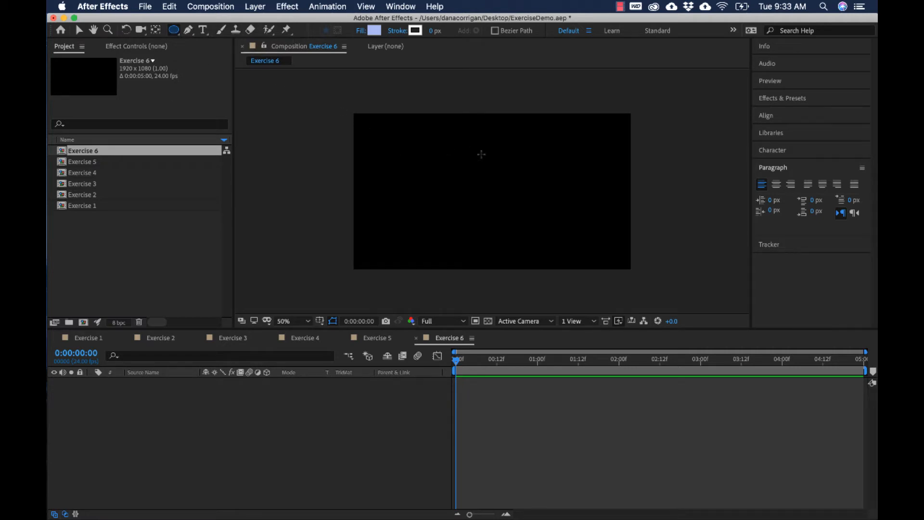
pyautogui.moveTo(480, 151); pyautogui.dragTo(500, 172)
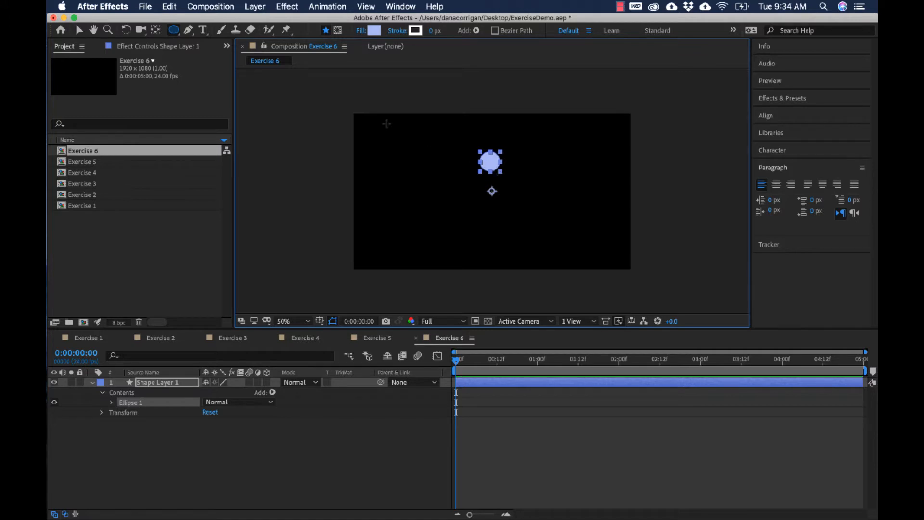
pyautogui.click(155, 30)
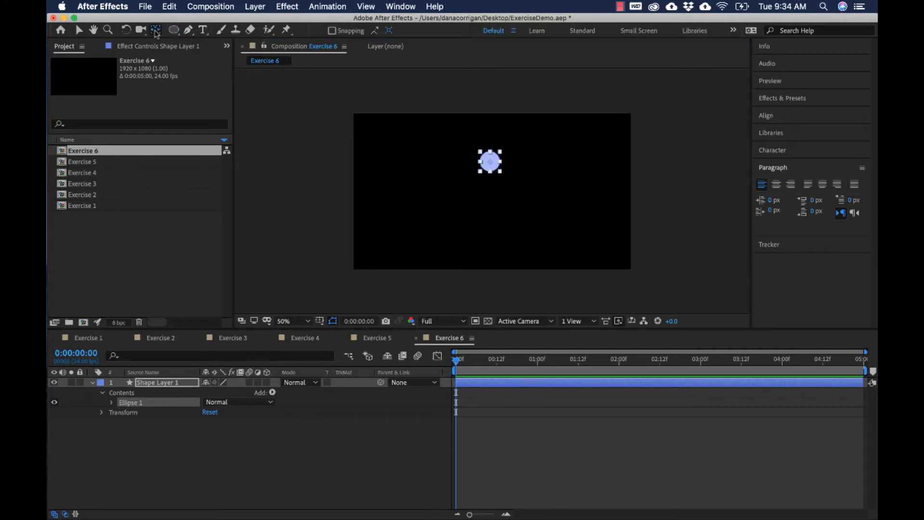
pyautogui.click(498, 212)
pyautogui.click(497, 175)
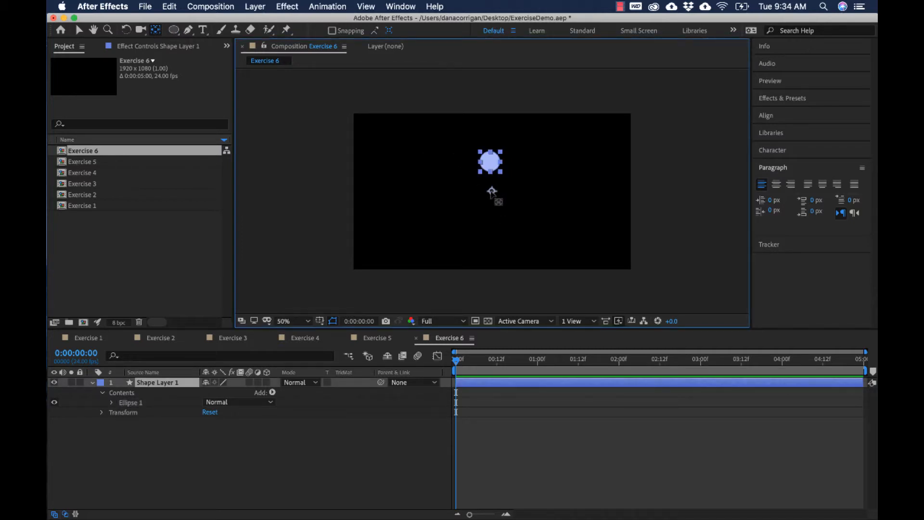
pyautogui.press('Return')
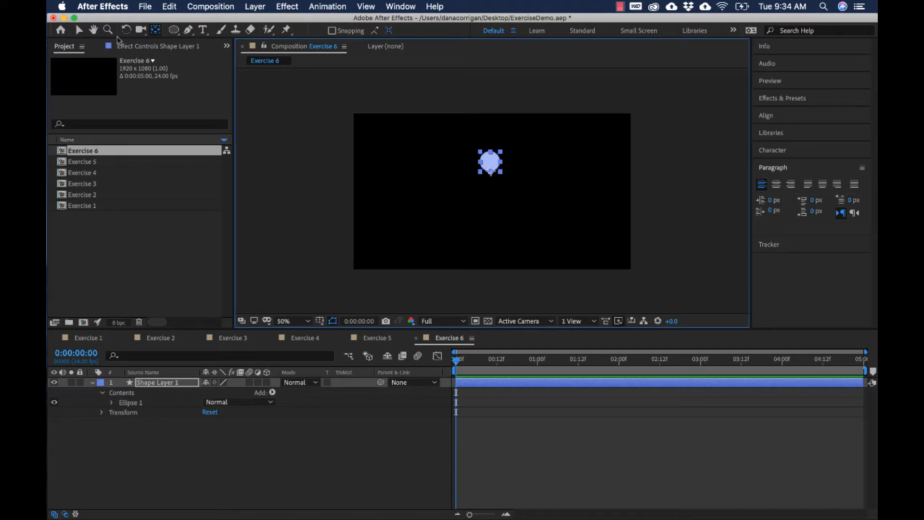
# Step: Raise the circle to about 952, 292 and set its first Position keyframe at 0:00:00:00
pyautogui.click(79, 30)
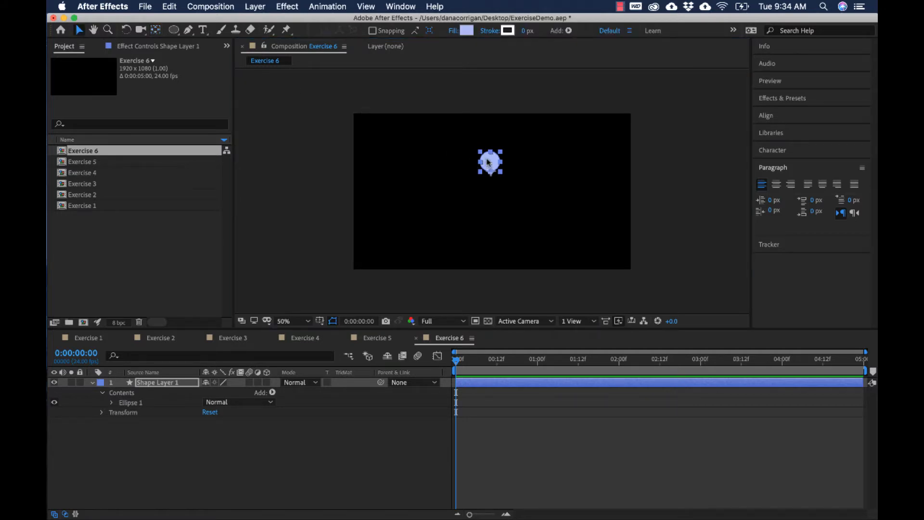
pyautogui.moveTo(486, 163); pyautogui.dragTo(488, 147)
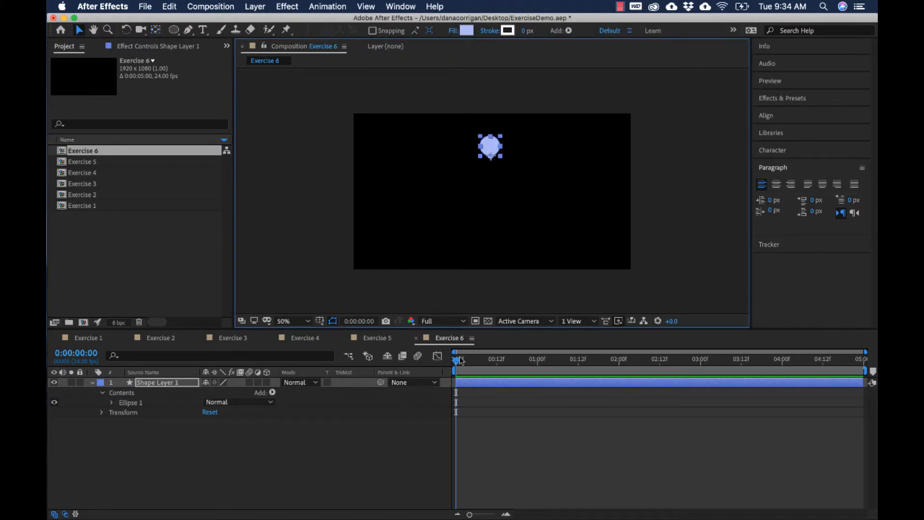
pyautogui.click(458, 361)
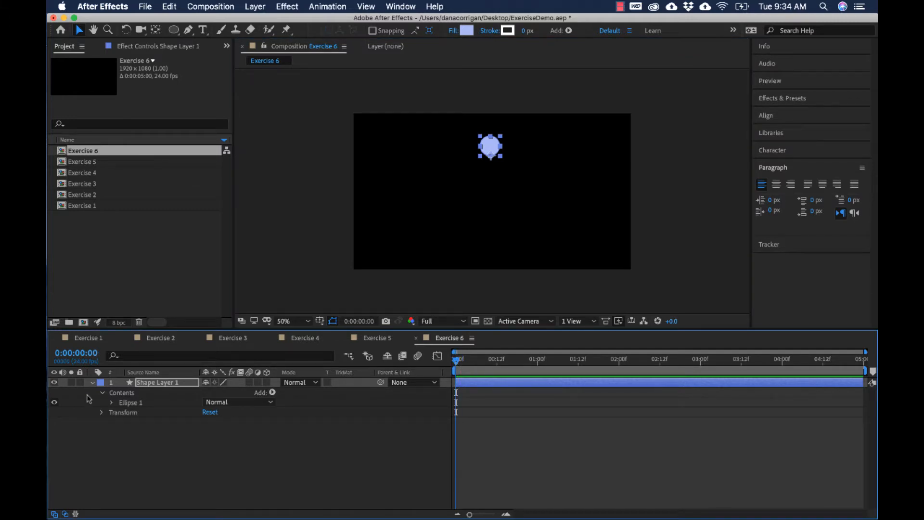
pyautogui.click(102, 412)
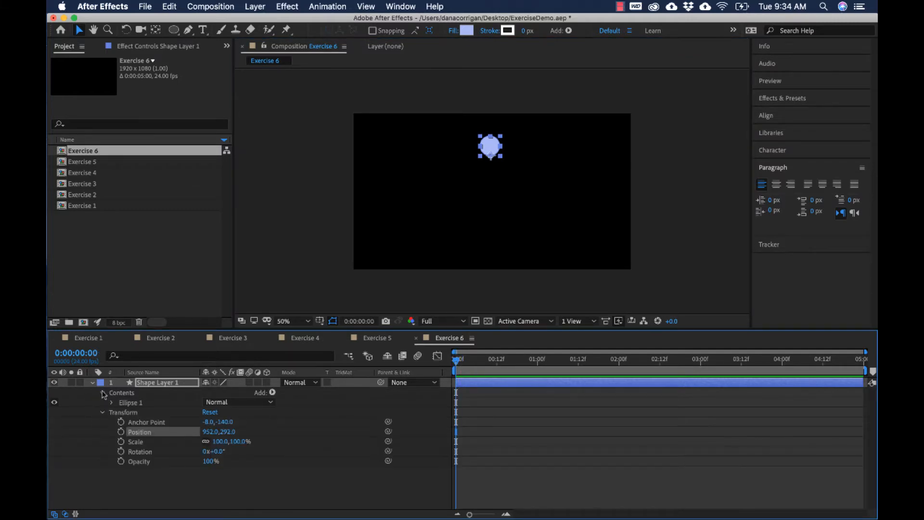
pyautogui.click(102, 393)
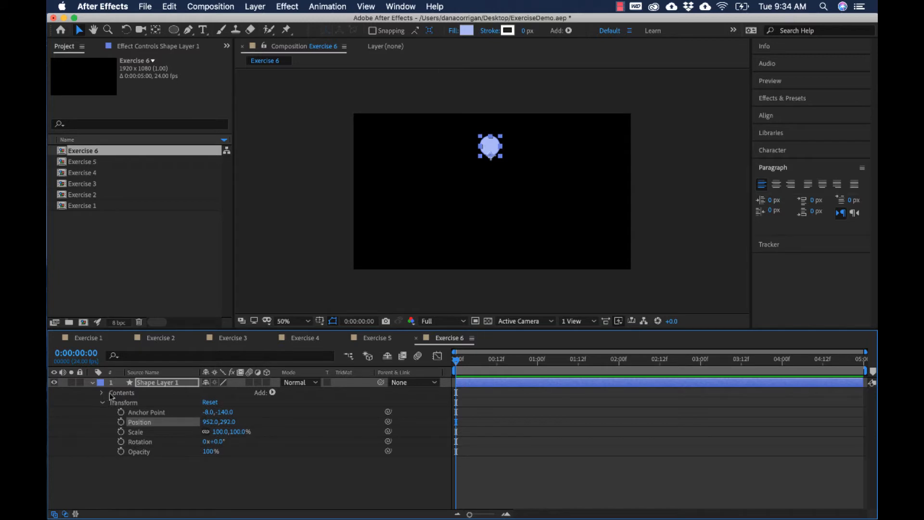
pyautogui.click(121, 422)
# Step: At 0:00:00:08, move the circle straight down to about 952, 976 to add a Position keyframe
pyautogui.click(470, 360)
pyautogui.moveTo(470, 364); pyautogui.dragTo(483, 362)
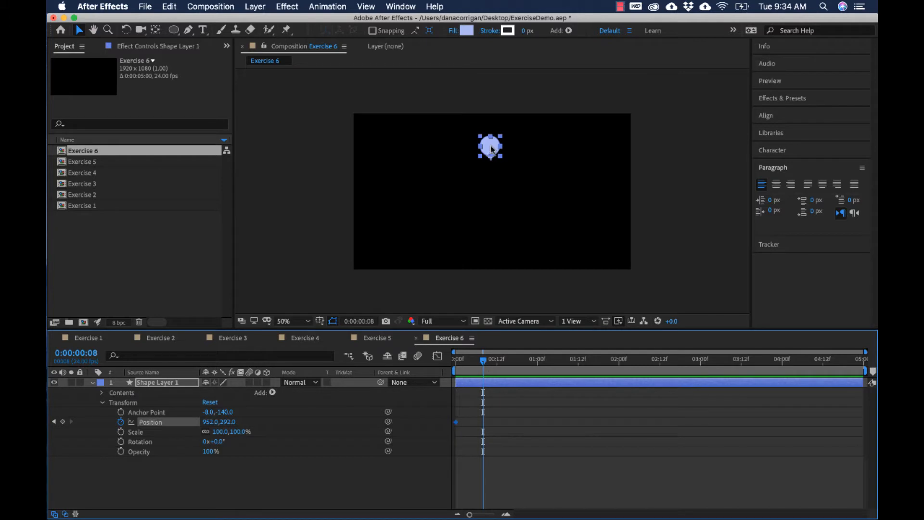
pyautogui.moveTo(492, 149); pyautogui.dragTo(490, 248)
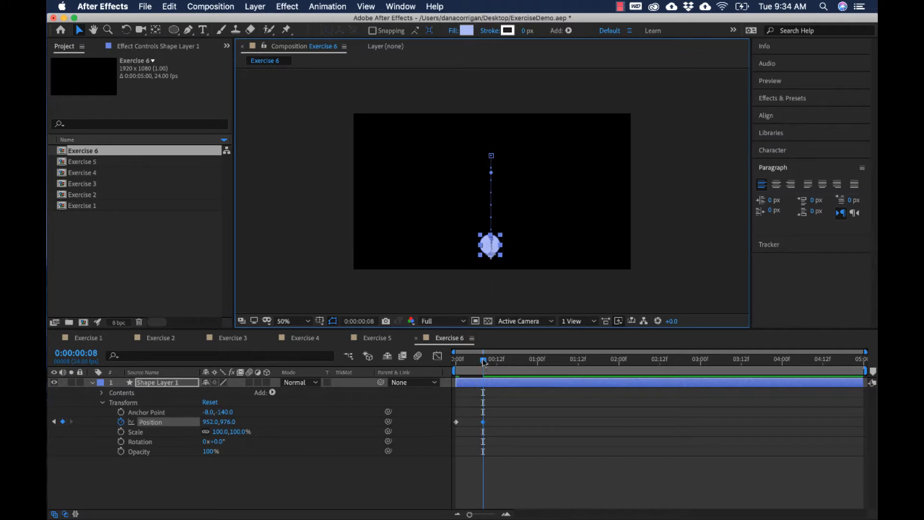
# Step: At 0:00:00:14, move the circle back up to about 952, 388 to keyframe the rebound
pyautogui.moveTo(484, 362); pyautogui.dragTo(503, 360)
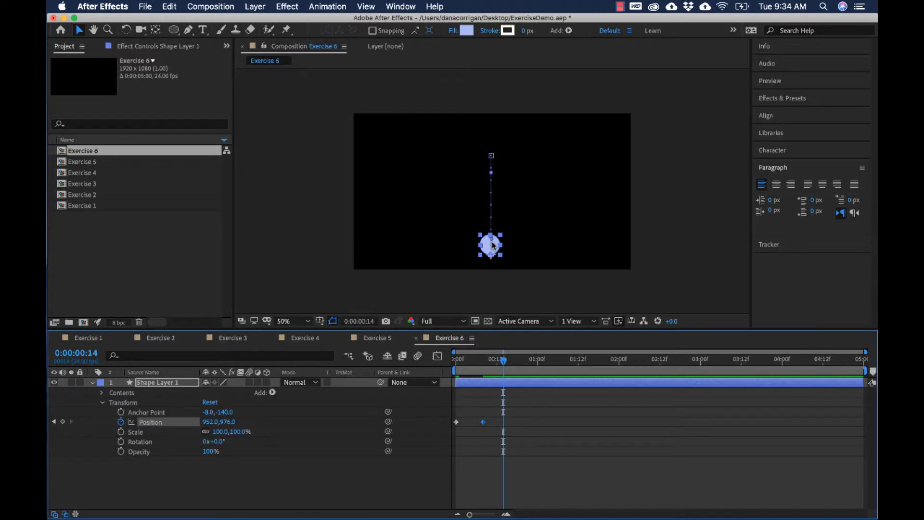
pyautogui.moveTo(492, 239); pyautogui.dragTo(494, 222)
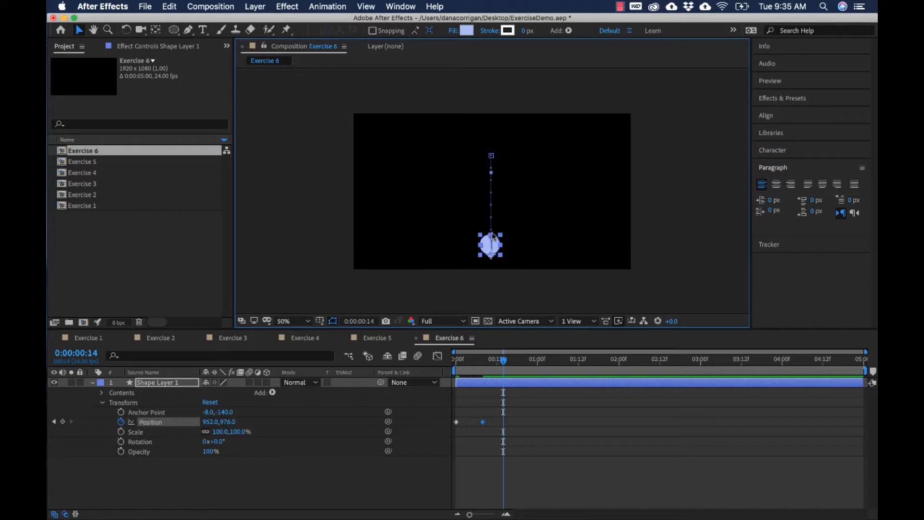
pyautogui.moveTo(487, 248); pyautogui.dragTo(488, 162)
# Step: Copy the Position keyframe at 0:00:00:08 and paste it at 0:00:00:19
pyautogui.moveTo(506, 369); pyautogui.dragTo(521, 366)
pyautogui.click(483, 422)
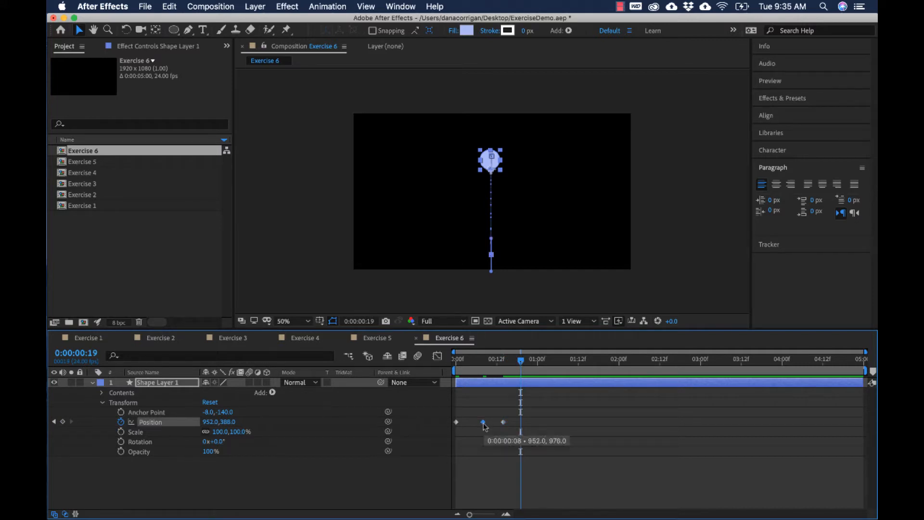
pyautogui.press('super+c')
pyautogui.press('super+v')
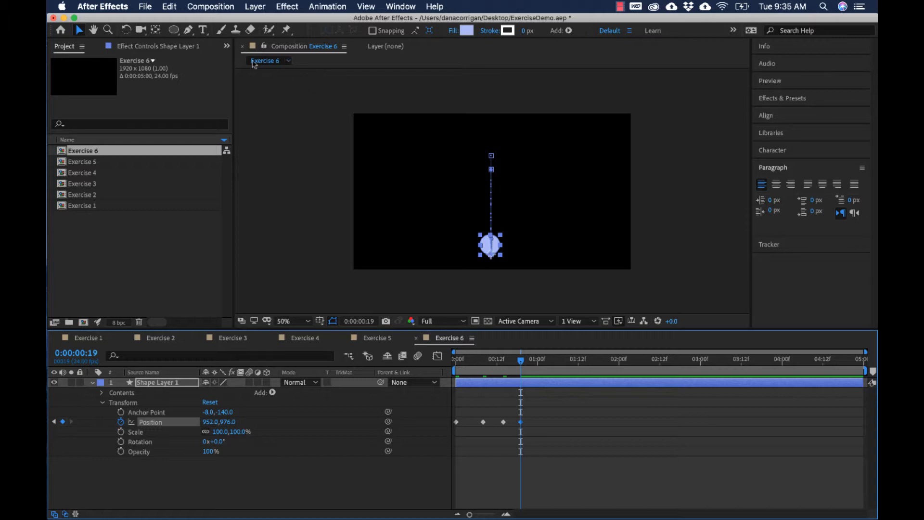
# Step: Add a new shape layer and draw a full-width rectangle along the composition's lower edge, starting beneath the circle
pyautogui.click(255, 7)
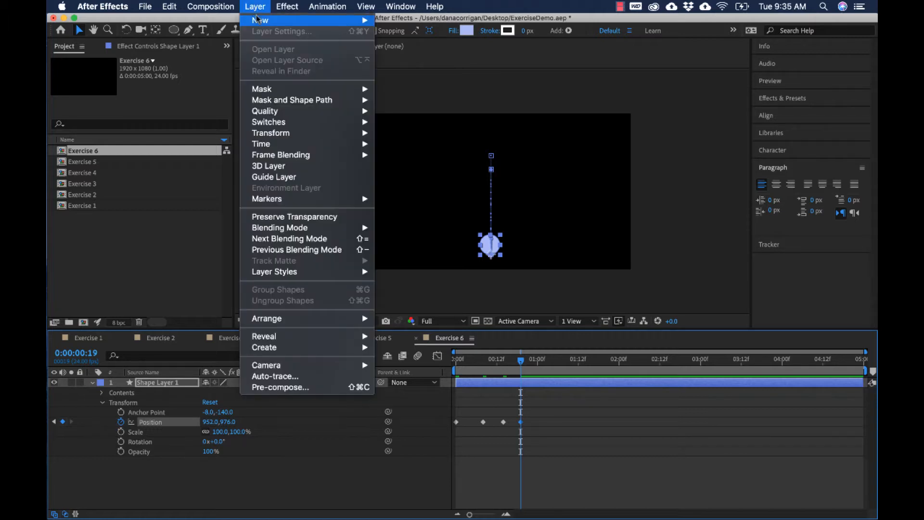
pyautogui.moveTo(327, 24)
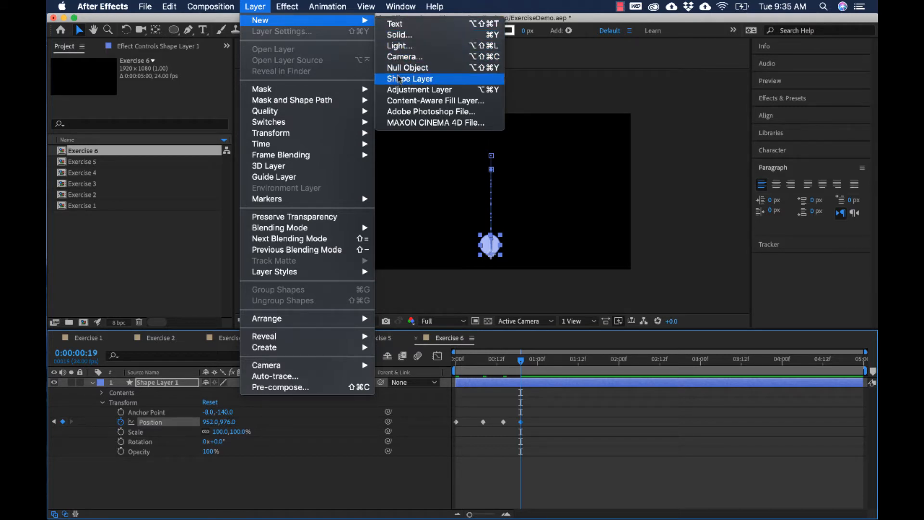
pyautogui.click(399, 79)
pyautogui.click(174, 30)
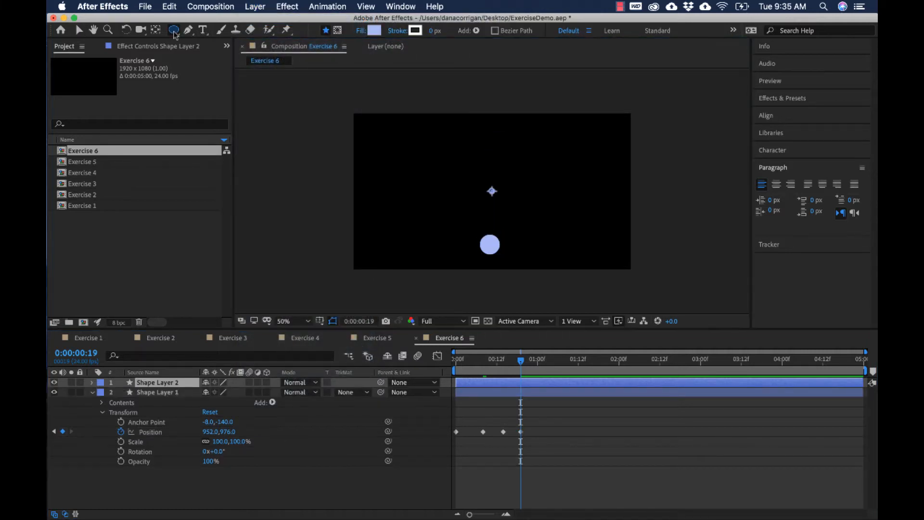
pyautogui.click(173, 31)
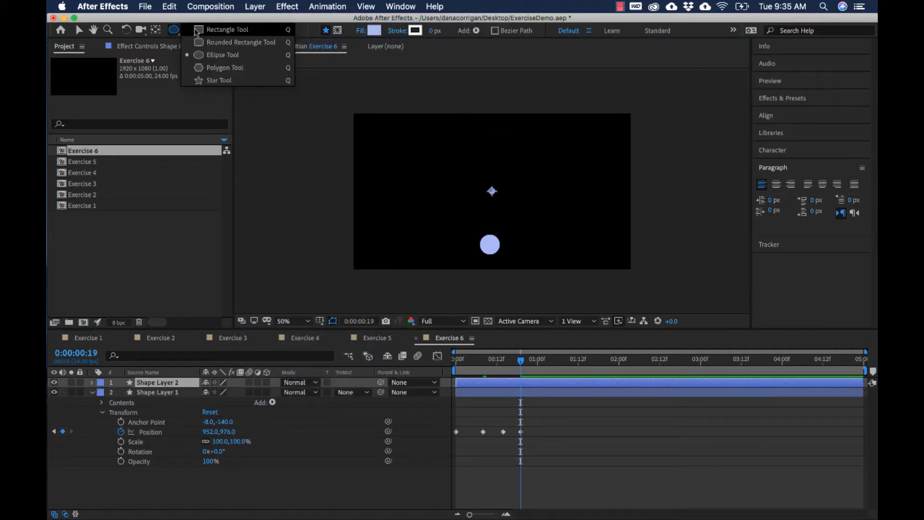
pyautogui.click(197, 30)
pyautogui.moveTo(345, 251); pyautogui.dragTo(636, 277)
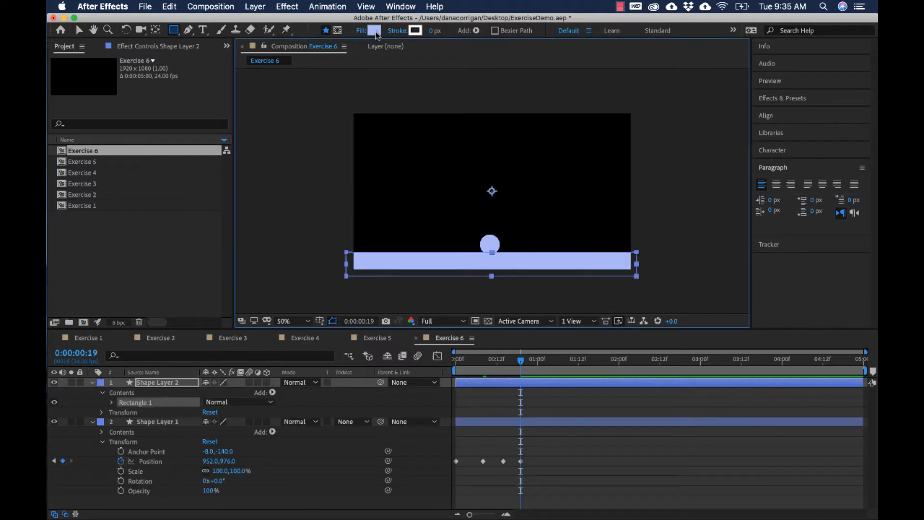
# Step: Change the rectangle's fill colour to a muted green
pyautogui.click(374, 30)
pyautogui.click(217, 180)
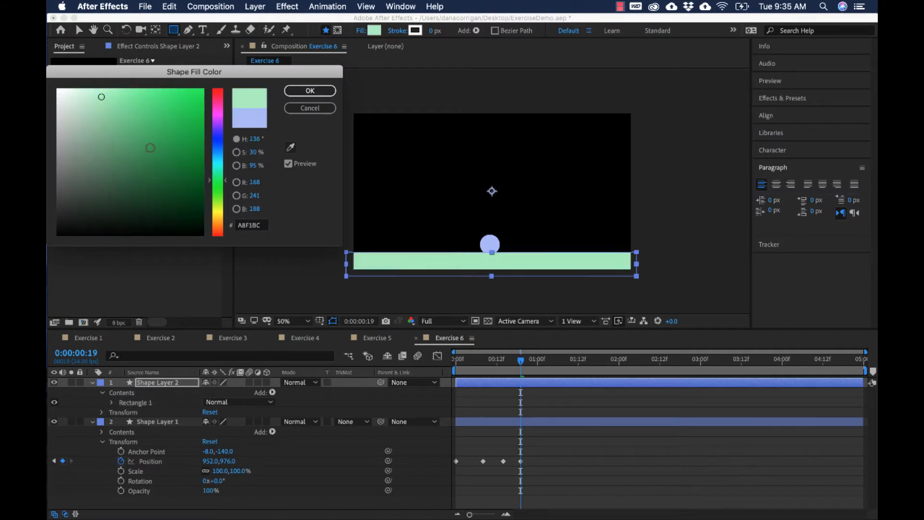
pyautogui.click(124, 119)
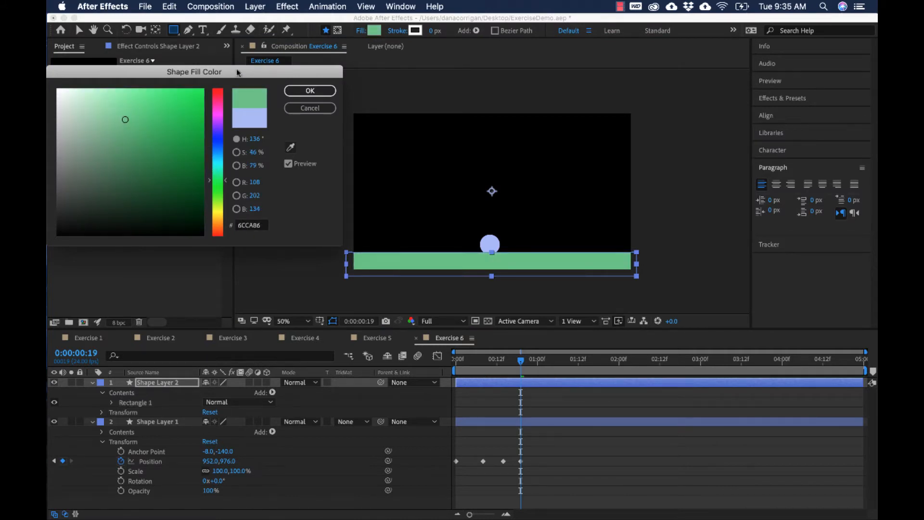
pyautogui.click(129, 113)
pyautogui.moveTo(129, 113); pyautogui.dragTo(86, 119)
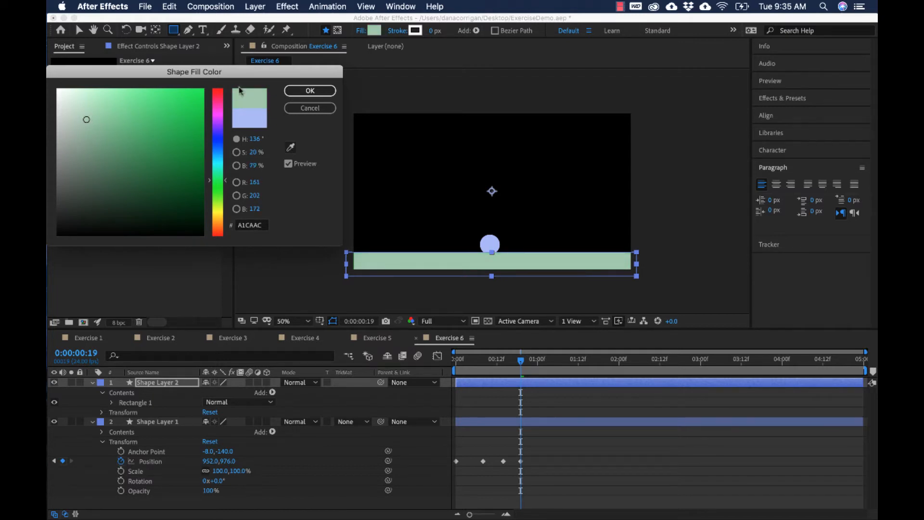
pyautogui.moveTo(98, 124); pyautogui.dragTo(101, 128)
pyautogui.click(307, 91)
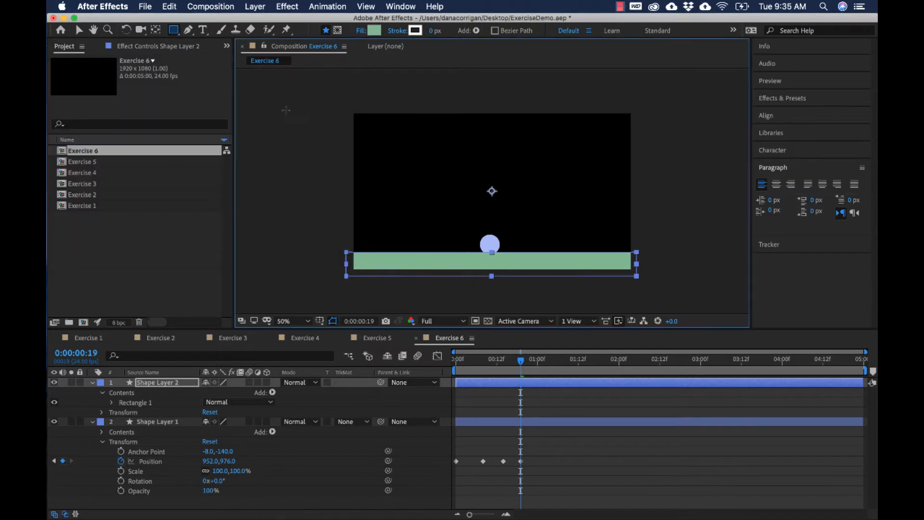
# Step: Rename the rectangle's shape layer as Ground
pyautogui.rightClick(156, 383)
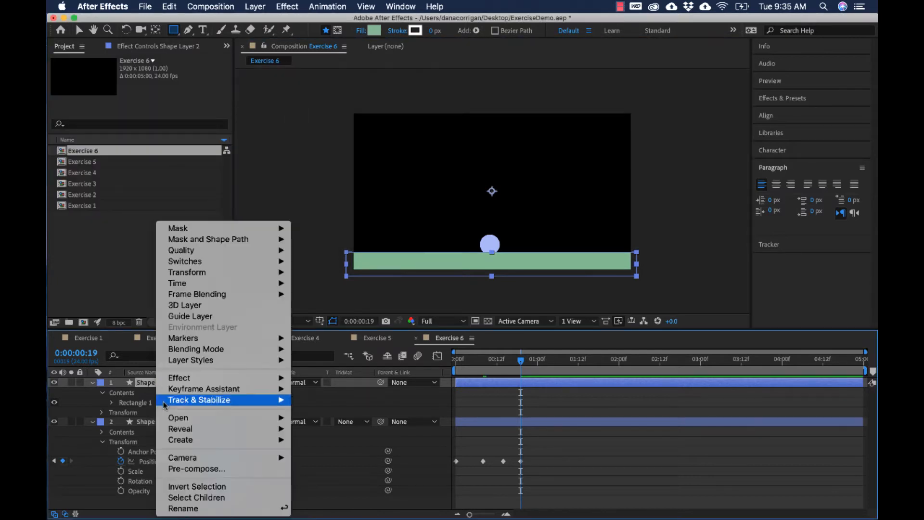
pyautogui.click(185, 505)
pyautogui.write('Gr')
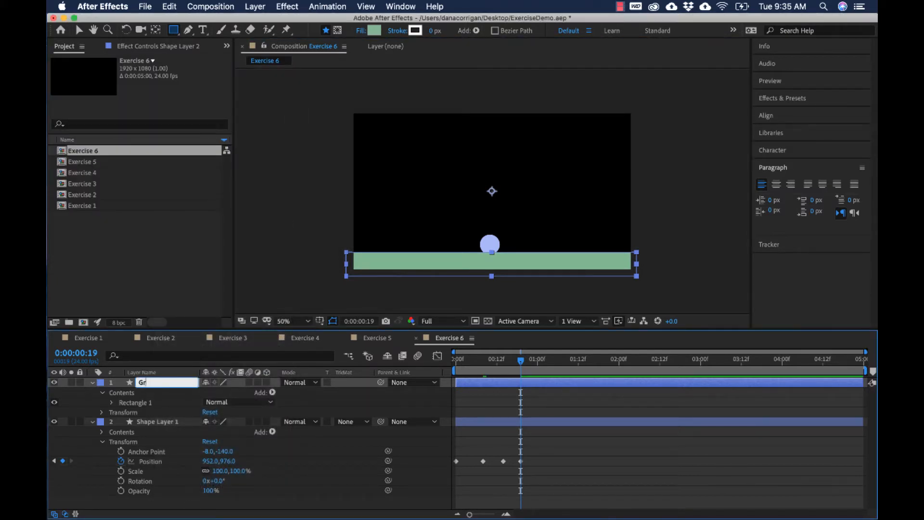
pyautogui.write('ouns')
pyautogui.press('Return')
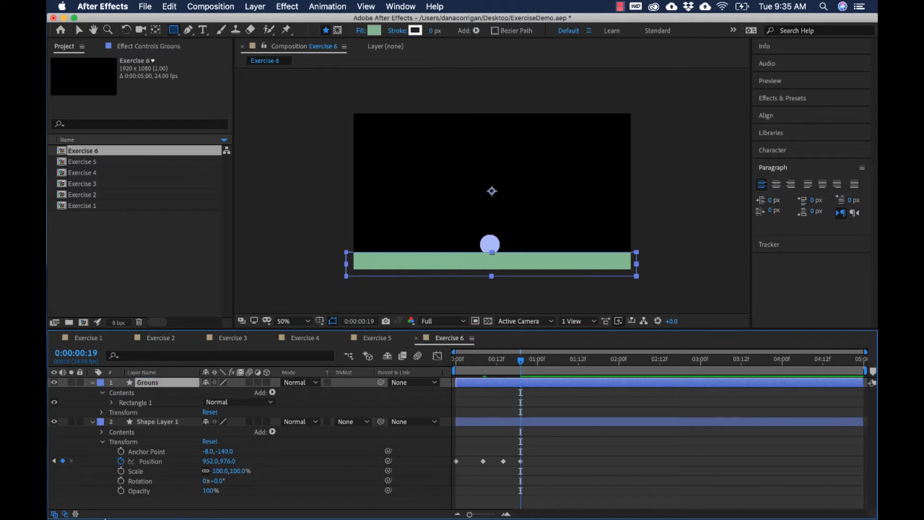
pyautogui.click(143, 372)
pyautogui.press('Return')
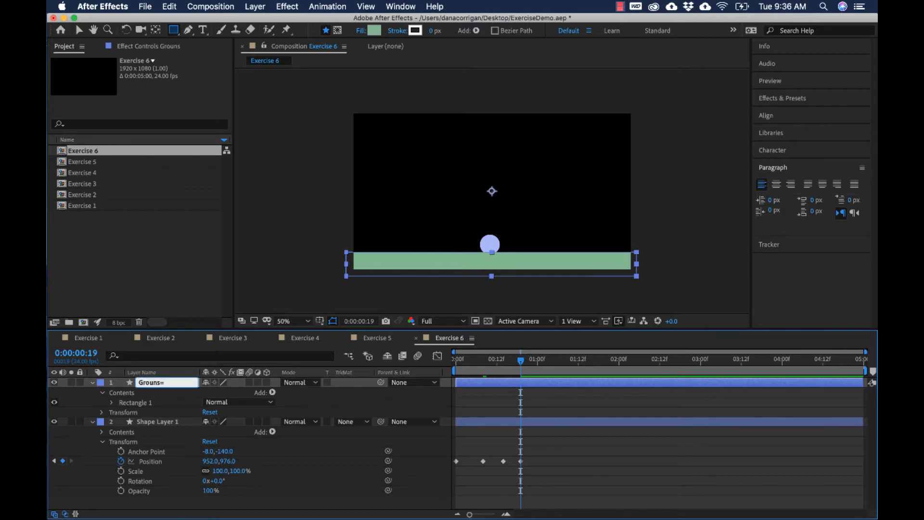
pyautogui.write('d')
pyautogui.press('Return')
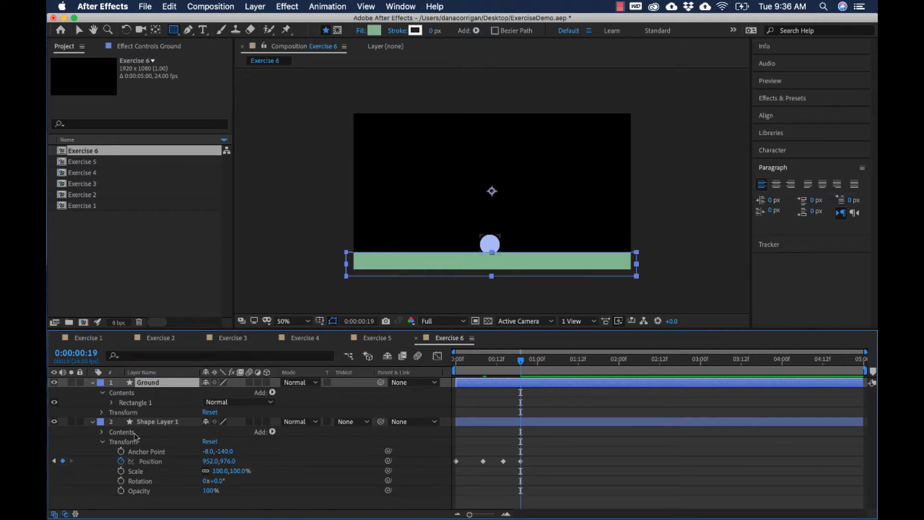
# Step: Rename the circle's layer, Shape Layer 1, as Ball
pyautogui.click(151, 421)
pyautogui.press('Return')
pyautogui.write('Ball')
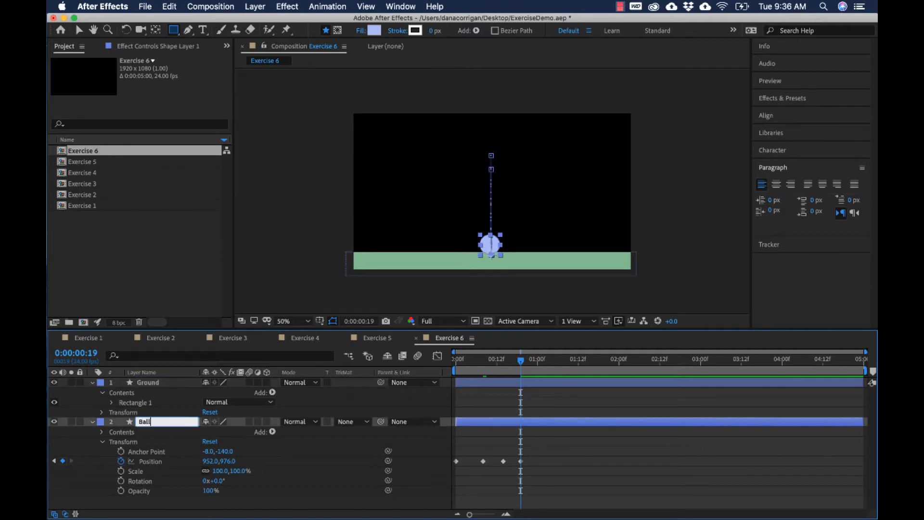
pyautogui.press('Return')
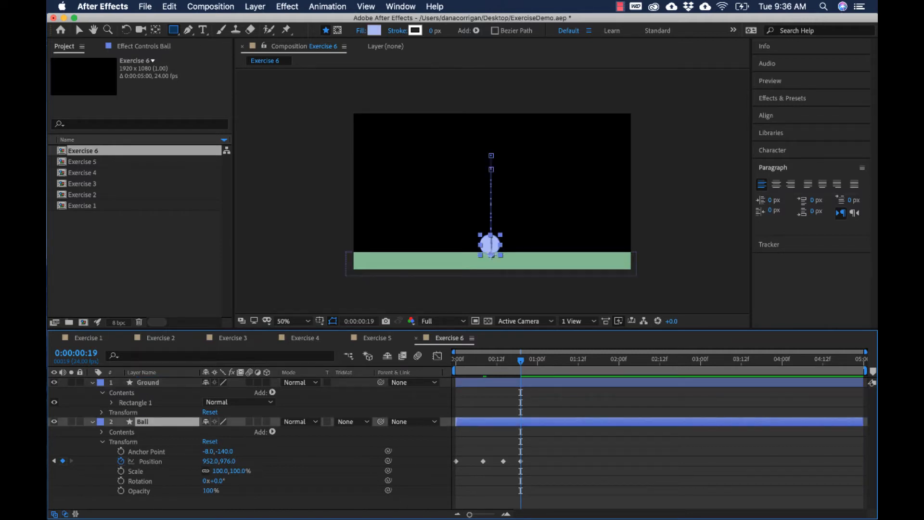
# Step: Move the Ball layer above Ground, with Ground's properties collapsed and Ball's expanded
pyautogui.click(93, 422)
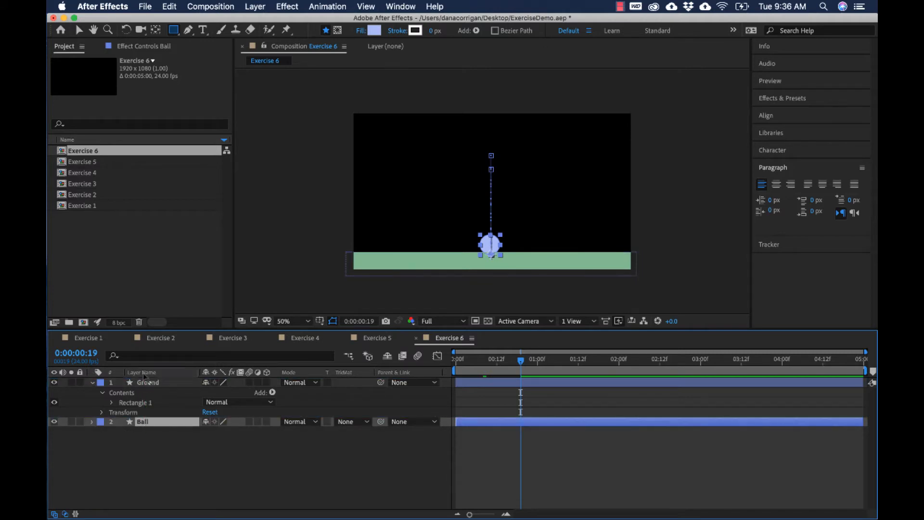
pyautogui.moveTo(144, 374); pyautogui.dragTo(144, 381)
pyautogui.click(92, 392)
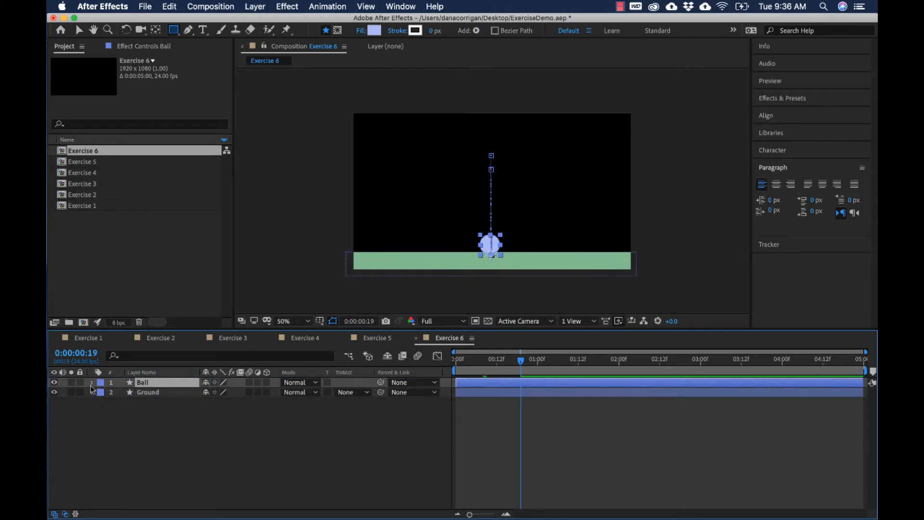
pyautogui.click(91, 382)
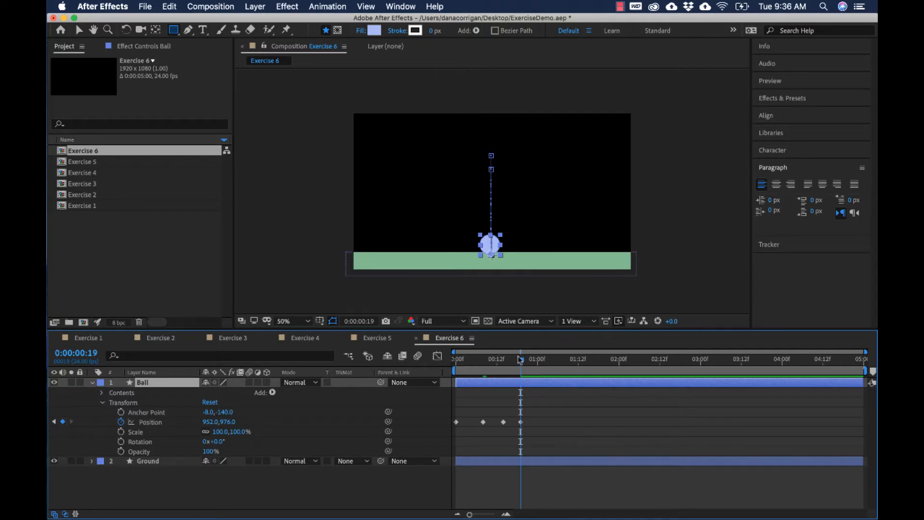
# Step: Raise the ball vertically to about Y 560 at 0:00:01:01 to add a lower rebound keyframe
pyautogui.moveTo(521, 360); pyautogui.dragTo(542, 361)
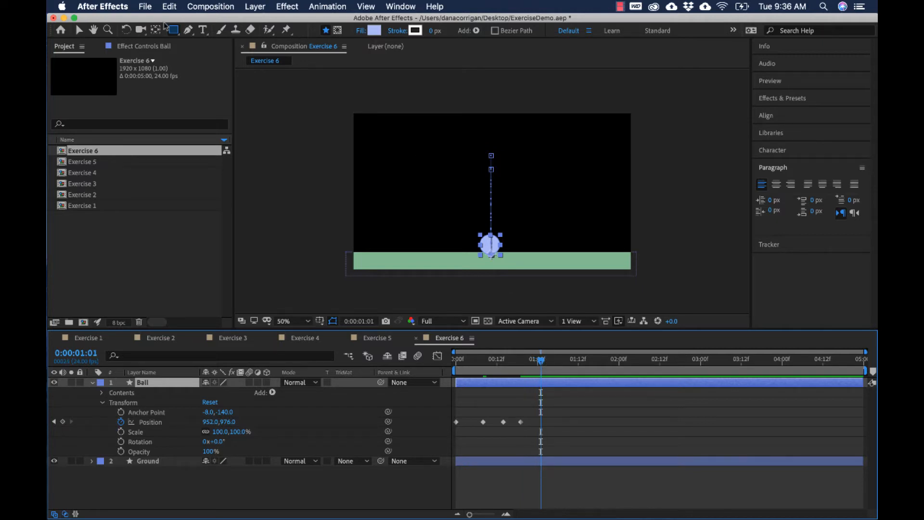
pyautogui.click(79, 30)
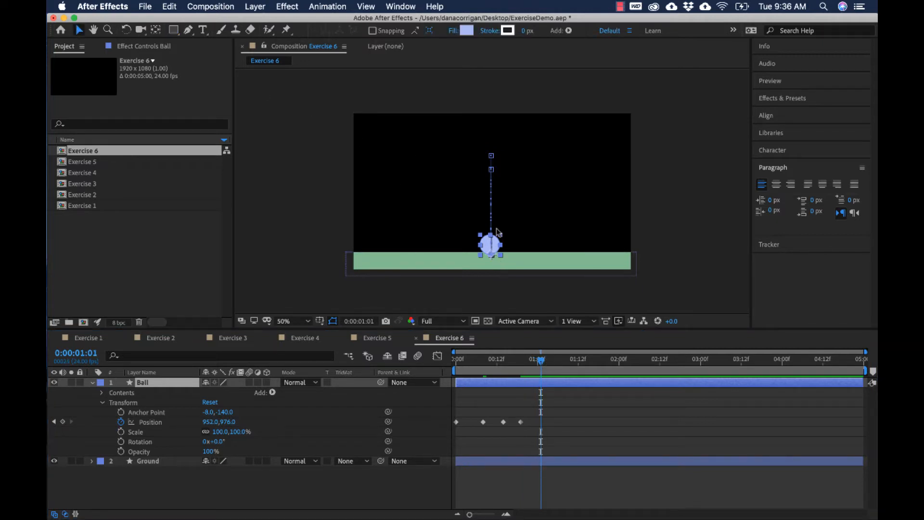
pyautogui.moveTo(496, 248); pyautogui.dragTo(498, 187)
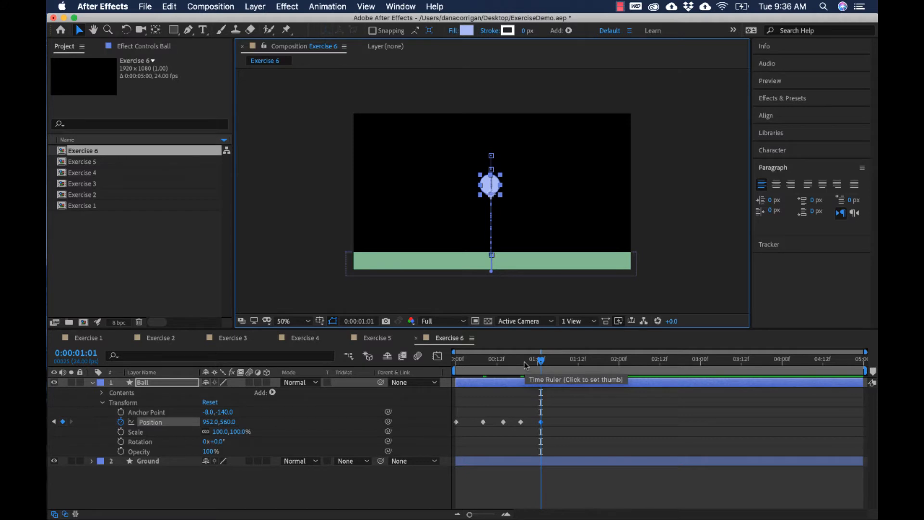
# Step: Play the ball animation from the first frame to review the added rebound
pyautogui.click(500, 361)
pyautogui.moveTo(437, 372); pyautogui.dragTo(430, 372)
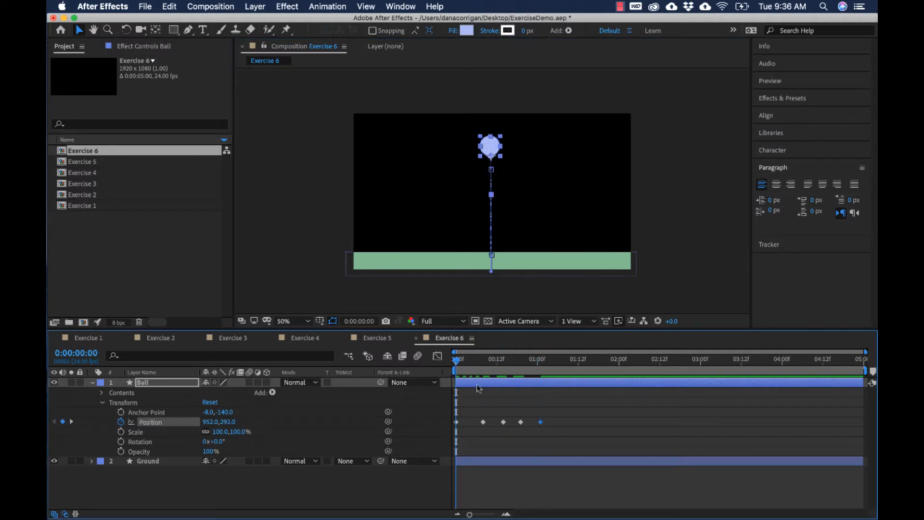
pyautogui.press('space')
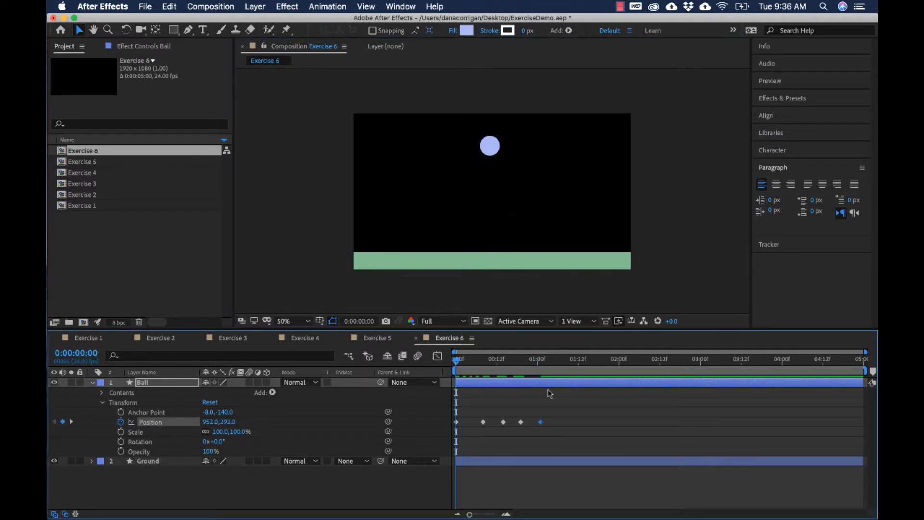
pyautogui.press('space')
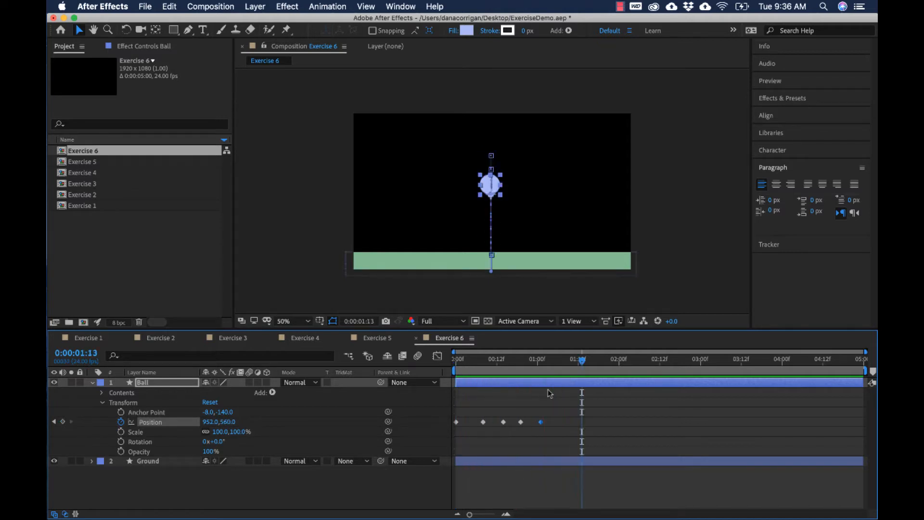
# Step: Shift the Ball's last three Position keyframes later so the bounces are more evenly spaced, with the third at 0:00:00:15
pyautogui.click(514, 359)
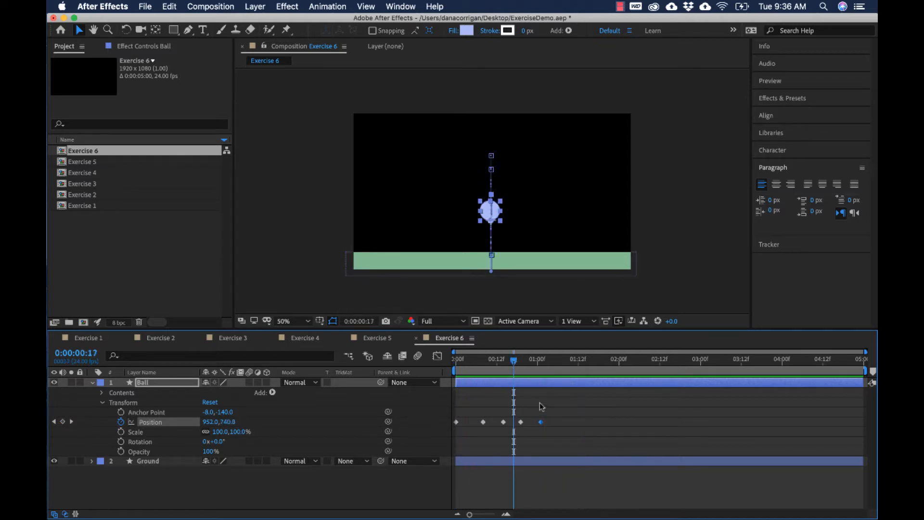
pyautogui.moveTo(555, 403); pyautogui.dragTo(551, 422)
pyautogui.click(512, 433)
pyautogui.click(522, 421)
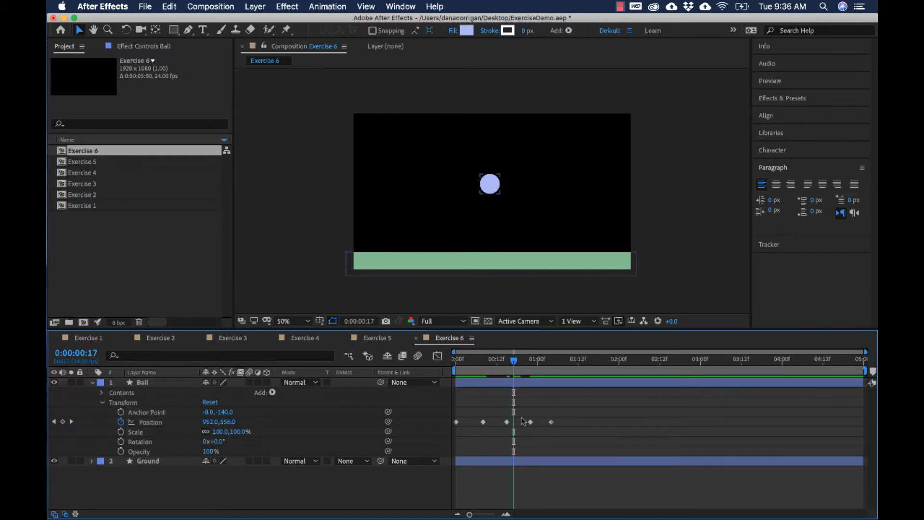
# Step: Play the animation from the start to check the adjusted keyframe timing
pyautogui.moveTo(473, 365); pyautogui.dragTo(454, 366)
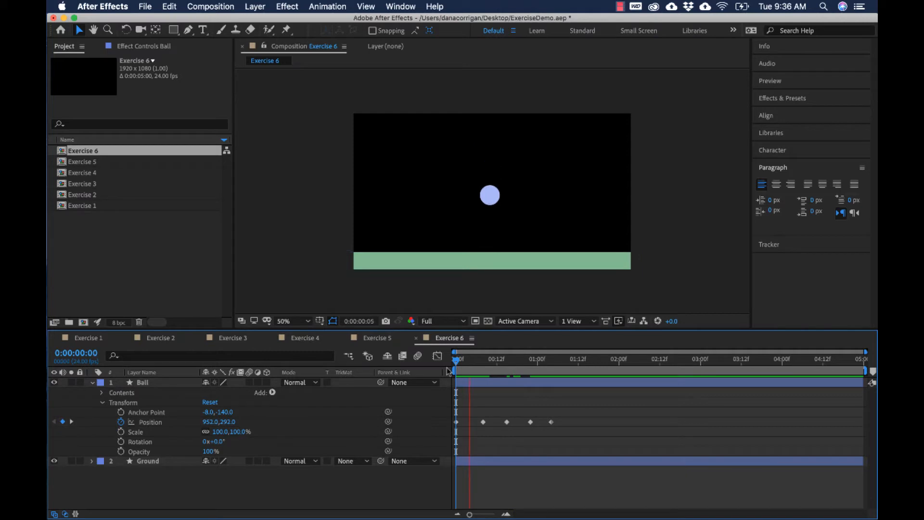
pyautogui.press('space')
pyautogui.press('space')
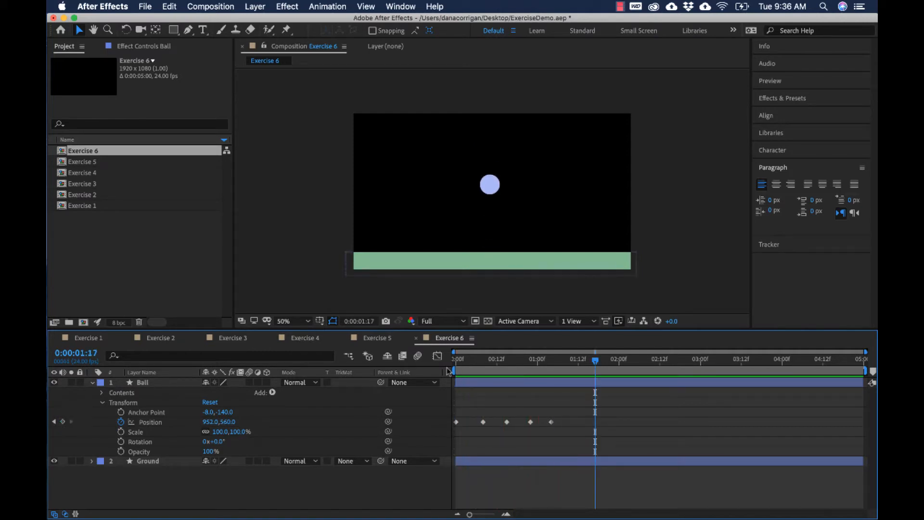
# Step: Apply Easy Ease Out to the Ball's first Position keyframe
pyautogui.click(456, 422)
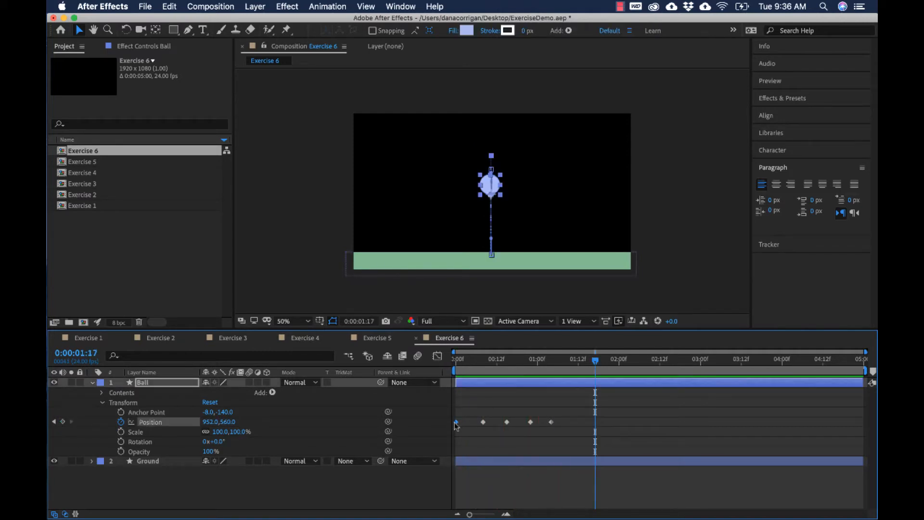
pyautogui.rightClick(456, 422)
pyautogui.moveTo(513, 509)
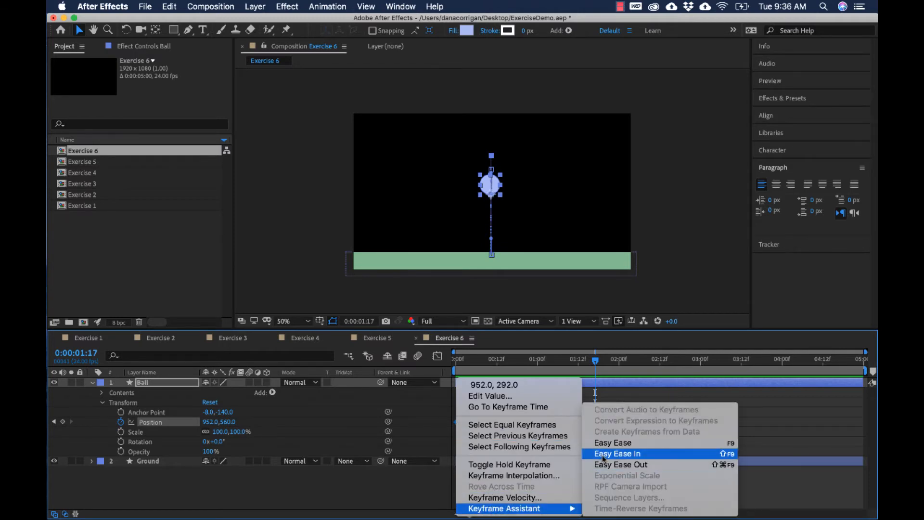
pyautogui.click(611, 464)
# Step: Apply Easy Ease to the Ball's Position keyframe at the rebound peak, at 0:00:00:15
pyautogui.click(467, 362)
pyautogui.moveTo(466, 362); pyautogui.dragTo(507, 362)
pyautogui.rightClick(505, 422)
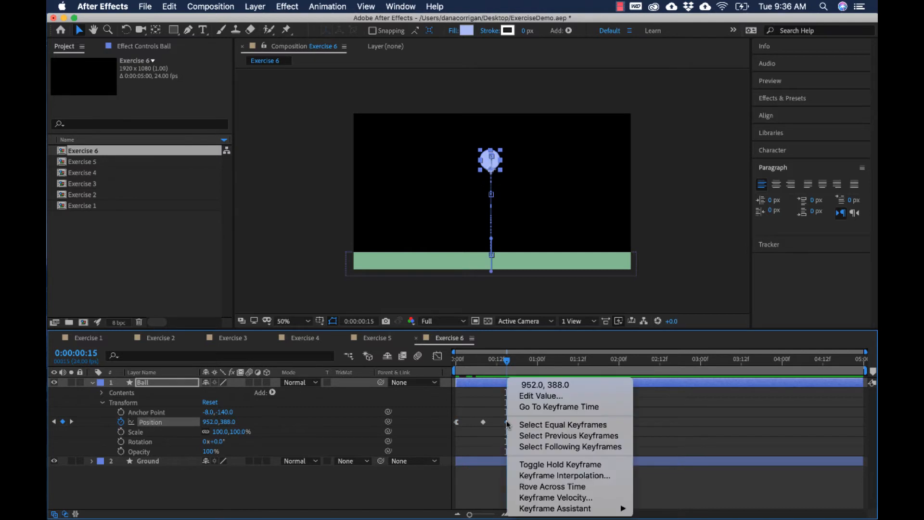
pyautogui.moveTo(558, 508)
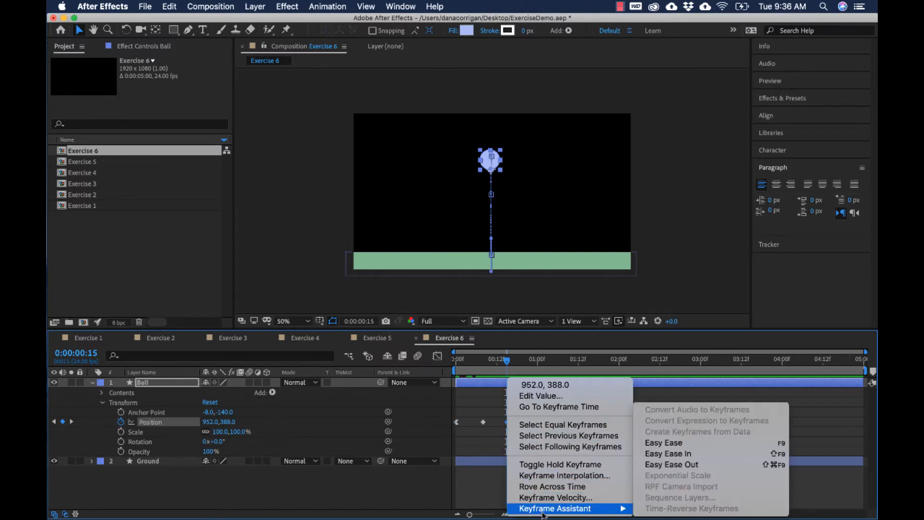
pyautogui.click(657, 443)
# Step: Play and scrub through the bounce from the first frame to review the easing
pyautogui.click(457, 361)
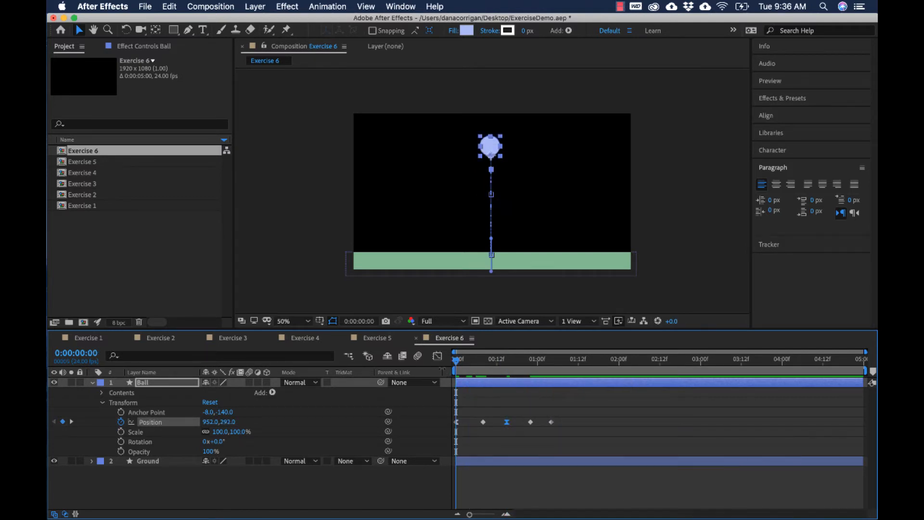
pyautogui.press('space')
pyautogui.press('space')
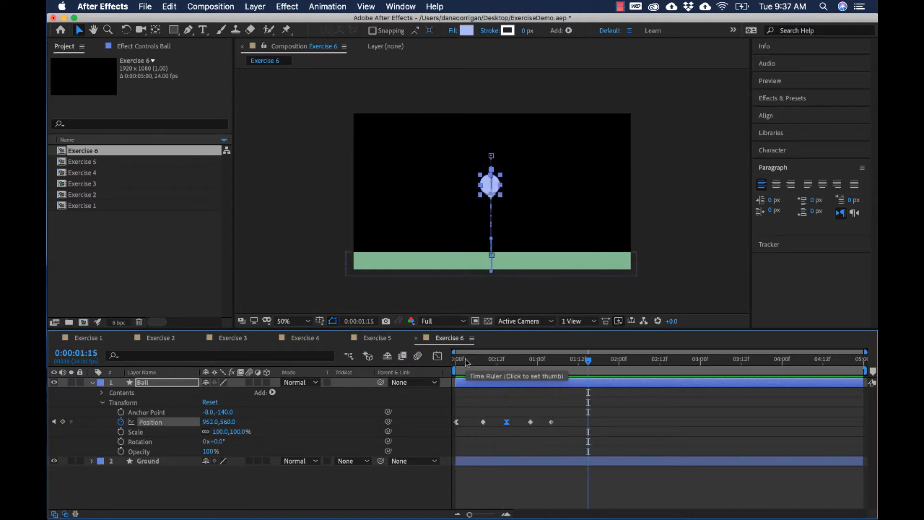
pyautogui.moveTo(463, 360); pyautogui.dragTo(457, 360)
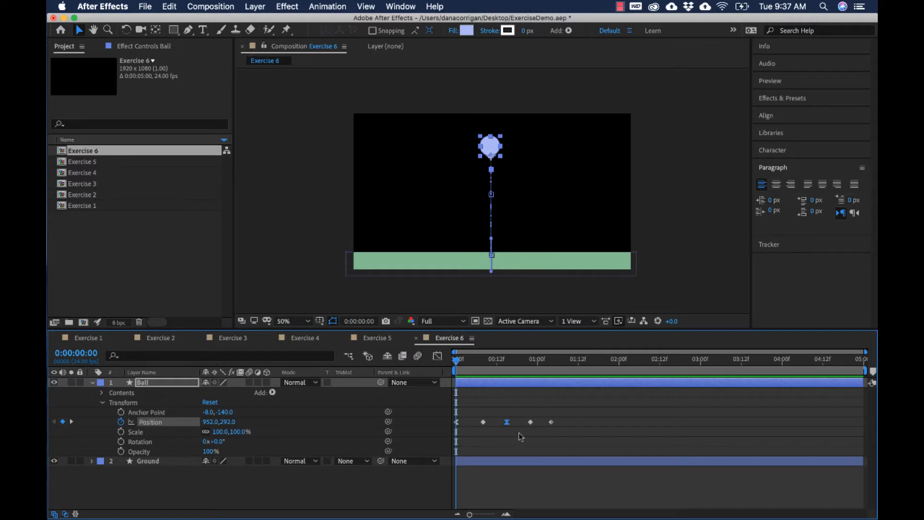
pyautogui.click(544, 360)
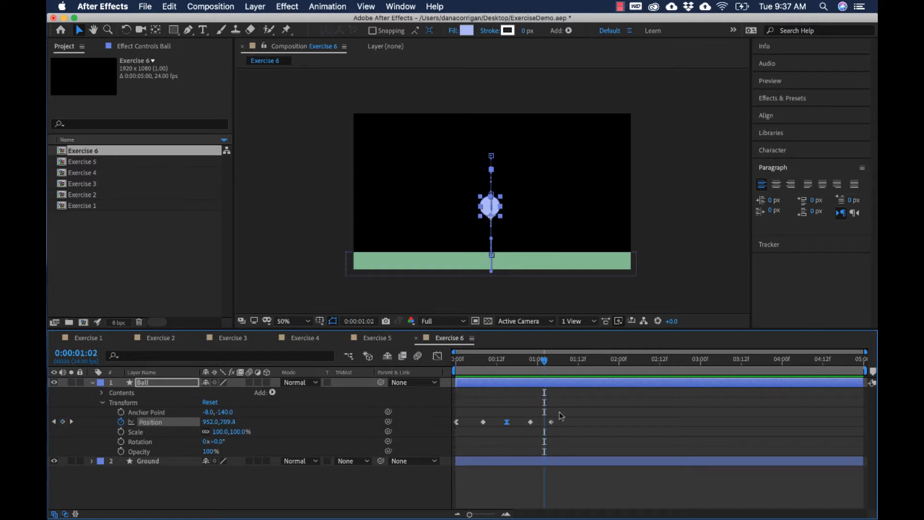
pyautogui.moveTo(523, 367); pyautogui.dragTo(456, 375)
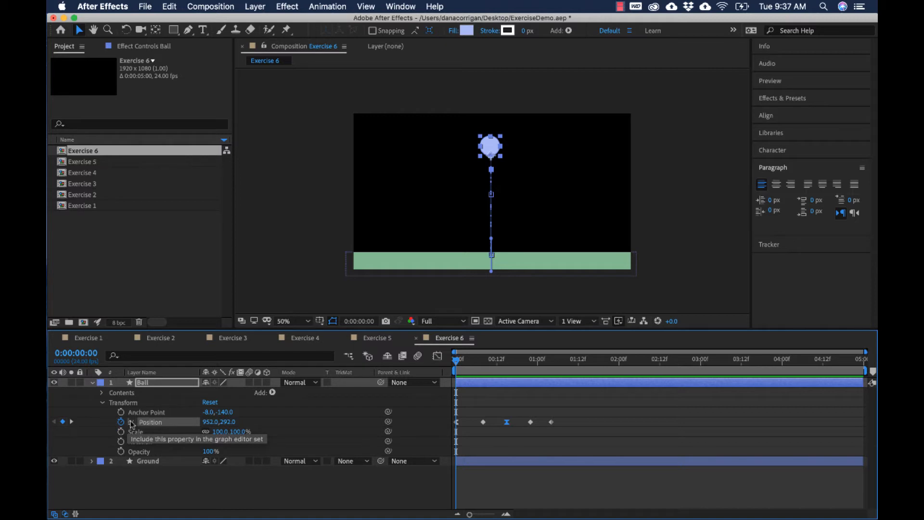
# Step: Show the Ball's Position curves in the Graph Editor and select the keyframe at the first rebound peak
pyautogui.click(436, 356)
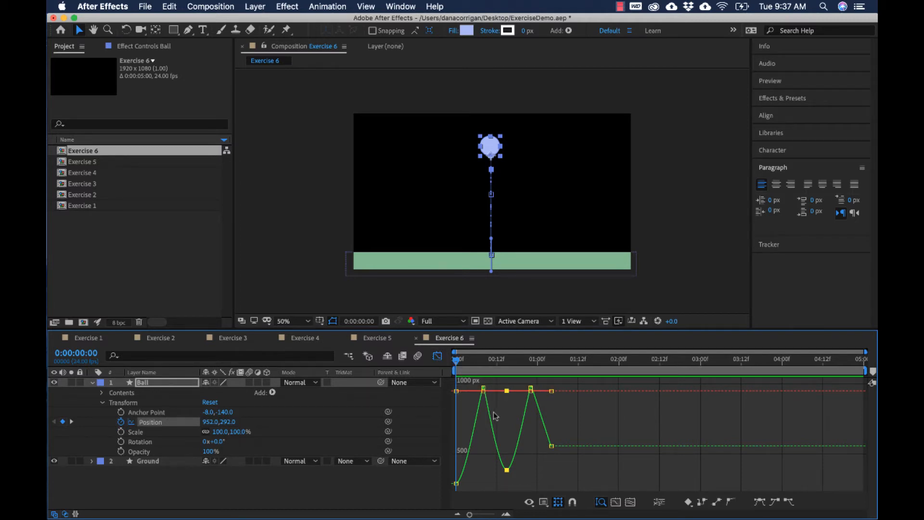
pyautogui.moveTo(491, 420)
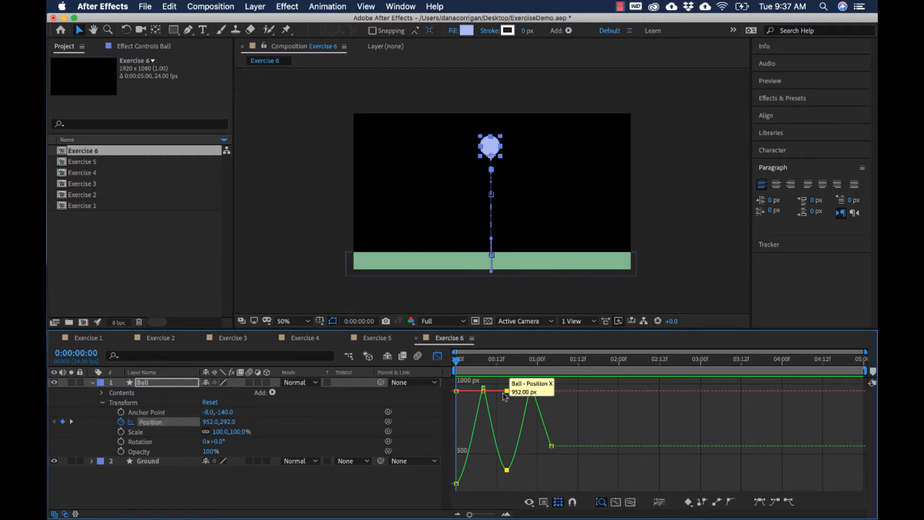
pyautogui.moveTo(510, 396)
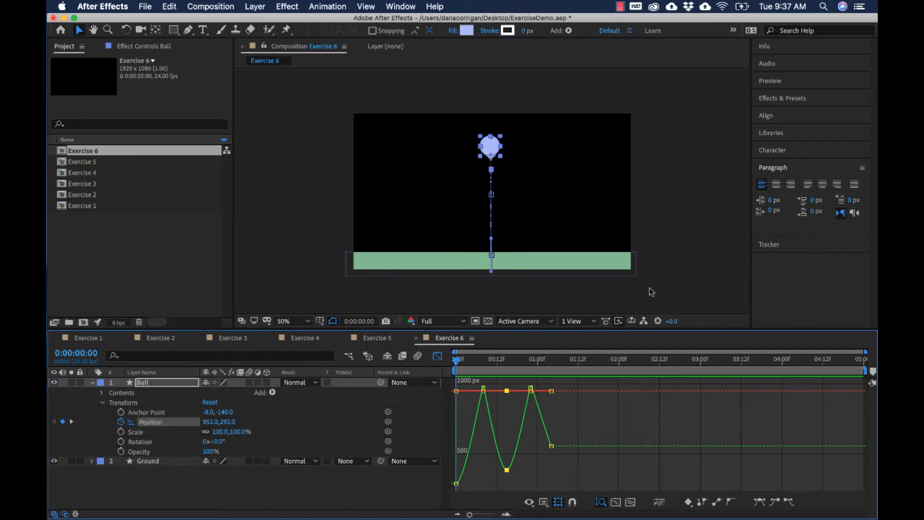
pyautogui.click(509, 414)
pyautogui.moveTo(489, 407)
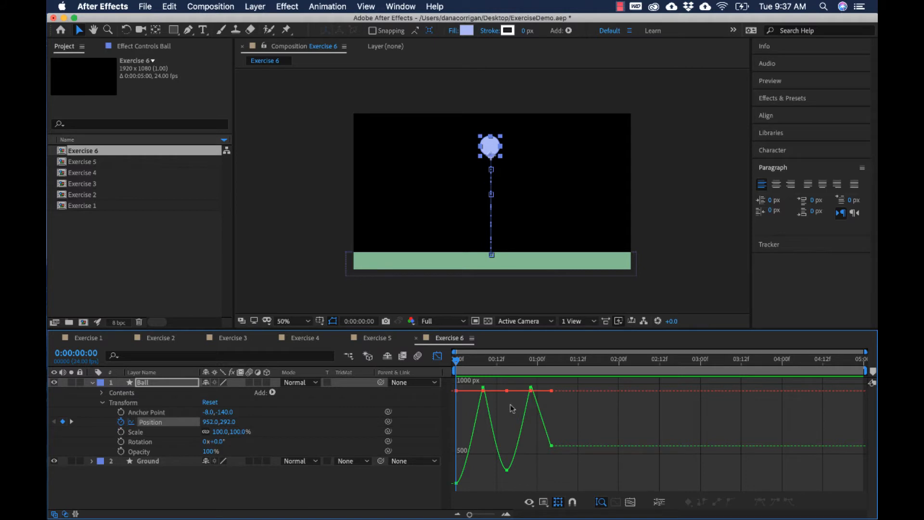
pyautogui.click(507, 391)
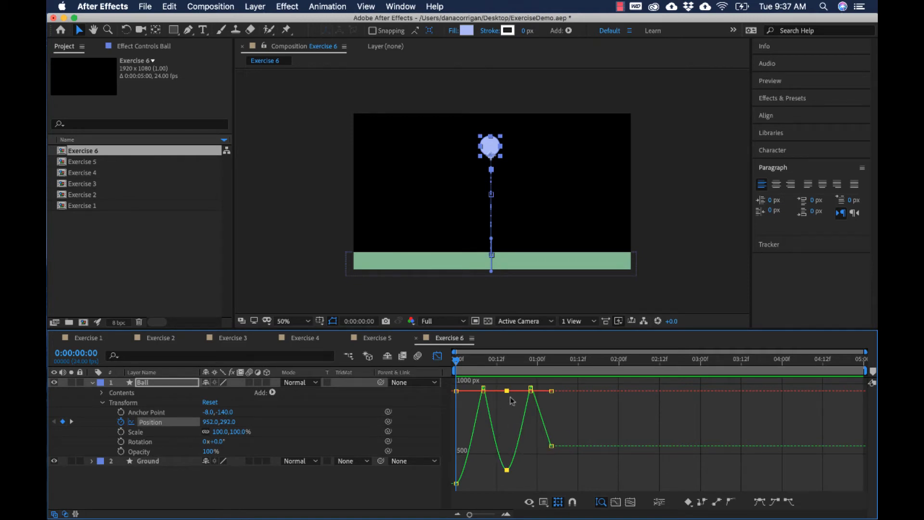
# Step: In the graph, set the Position Y of the rebound peak at 0:00:00:15 to about 376 px and the first keyframe's to about 220 px
pyautogui.moveTo(498, 374); pyautogui.dragTo(505, 367)
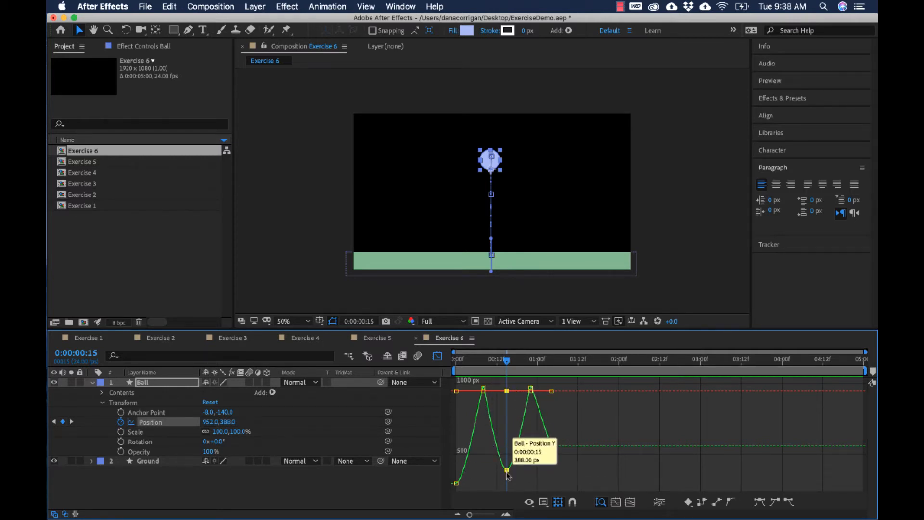
pyautogui.moveTo(507, 473)
pyautogui.mouseDown()
pyautogui.moveTo(506, 481)
pyautogui.moveTo(507, 471)
pyautogui.mouseUp()
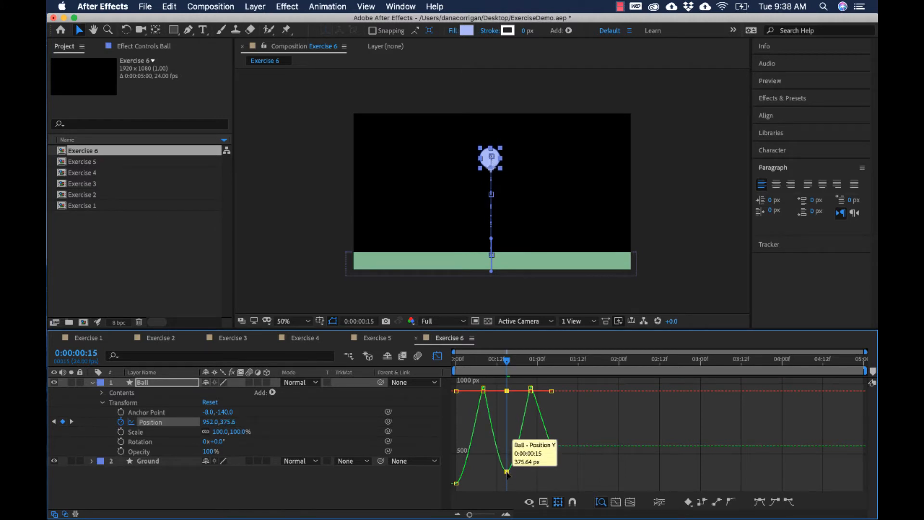
pyautogui.click(457, 483)
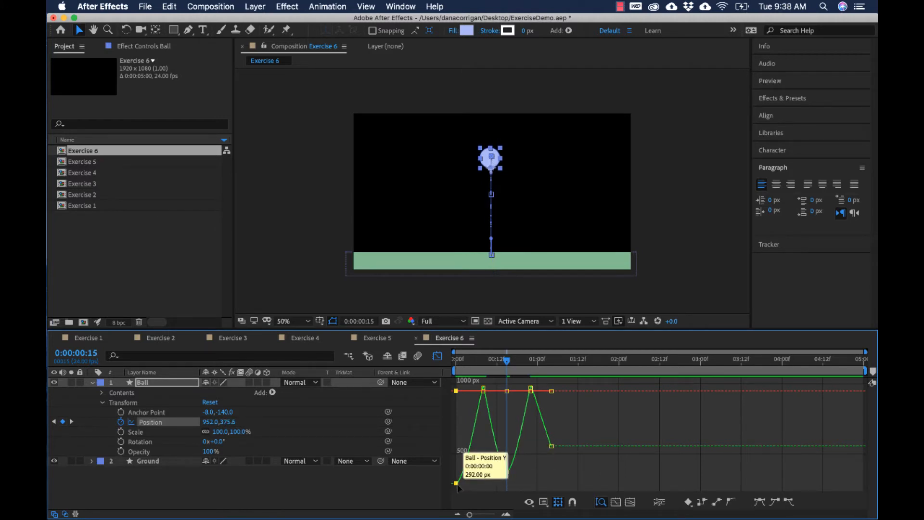
pyautogui.moveTo(457, 484); pyautogui.dragTo(457, 491)
pyautogui.press('Home')
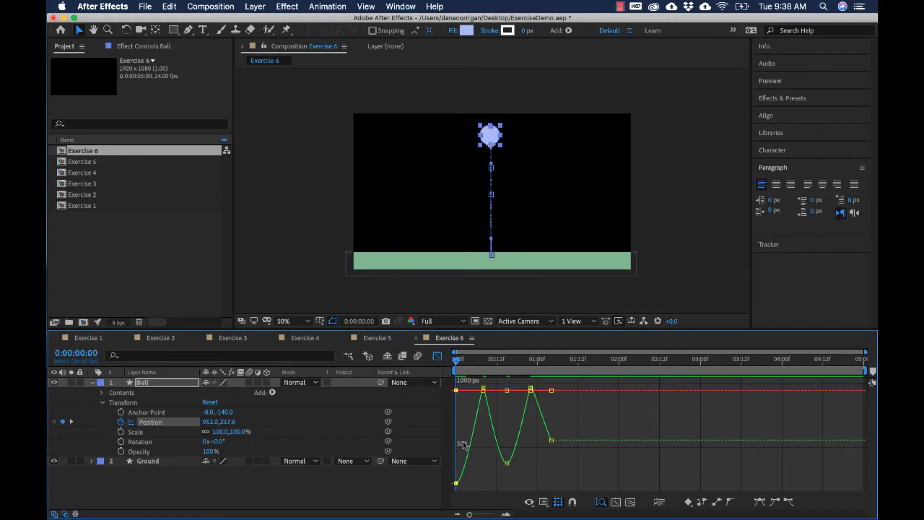
pyautogui.moveTo(456, 483); pyautogui.dragTo(456, 482)
# Step: Select the first ground-contact keyframe at 0:00:00:08 in the graph and scrub from it towards the rebound peak
pyautogui.moveTo(464, 363); pyautogui.dragTo(483, 364)
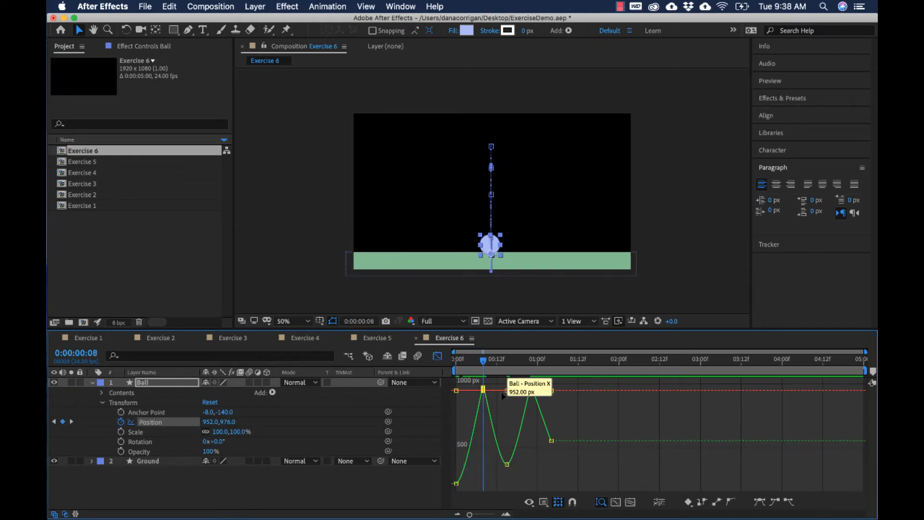
pyautogui.click(484, 390)
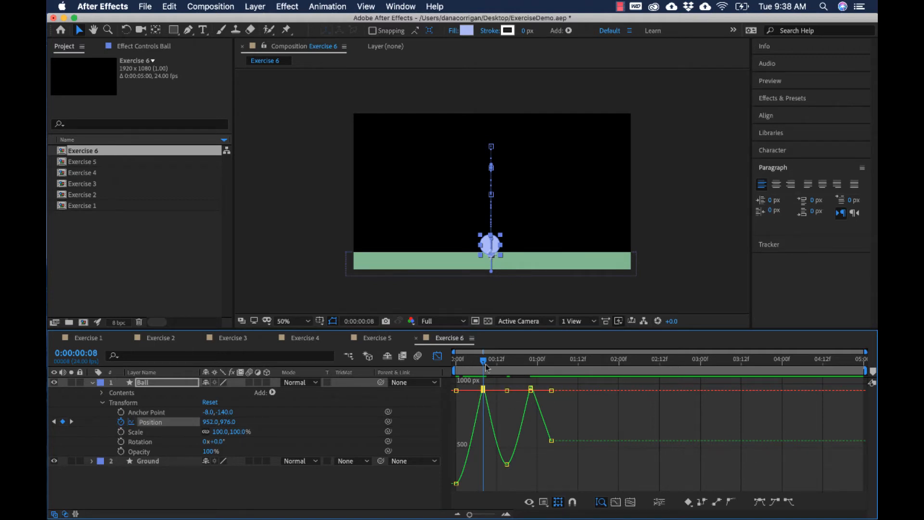
pyautogui.moveTo(486, 366); pyautogui.dragTo(502, 365)
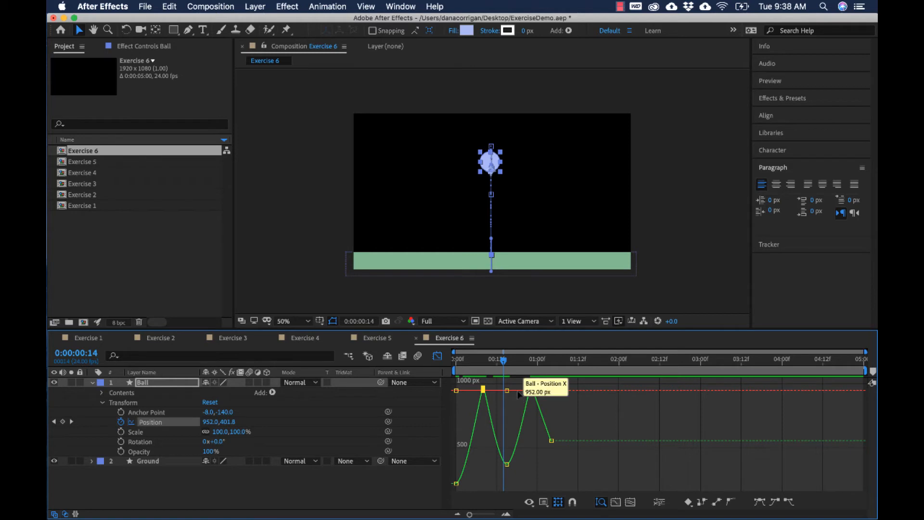
# Step: Separate the dimensions of the Ball's Position property into individual X and Y Position properties
pyautogui.rightClick(184, 422)
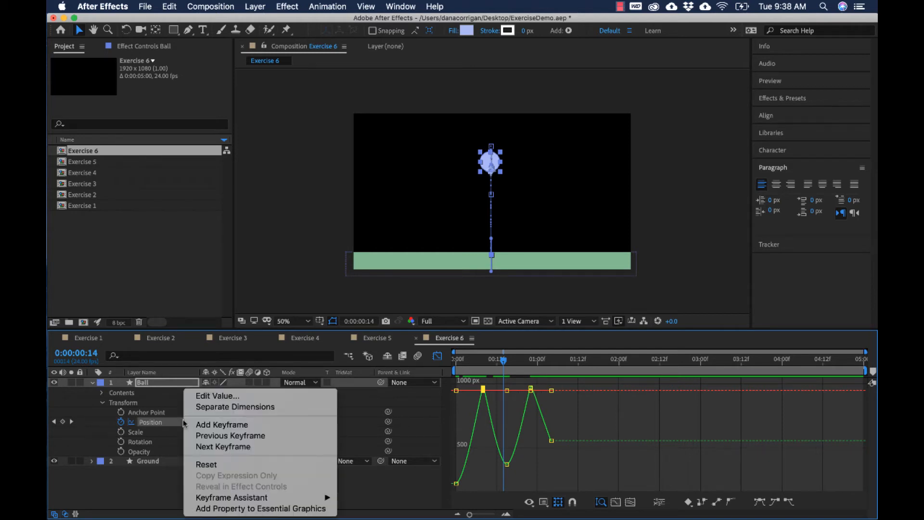
pyautogui.click(177, 425)
pyautogui.rightClick(170, 423)
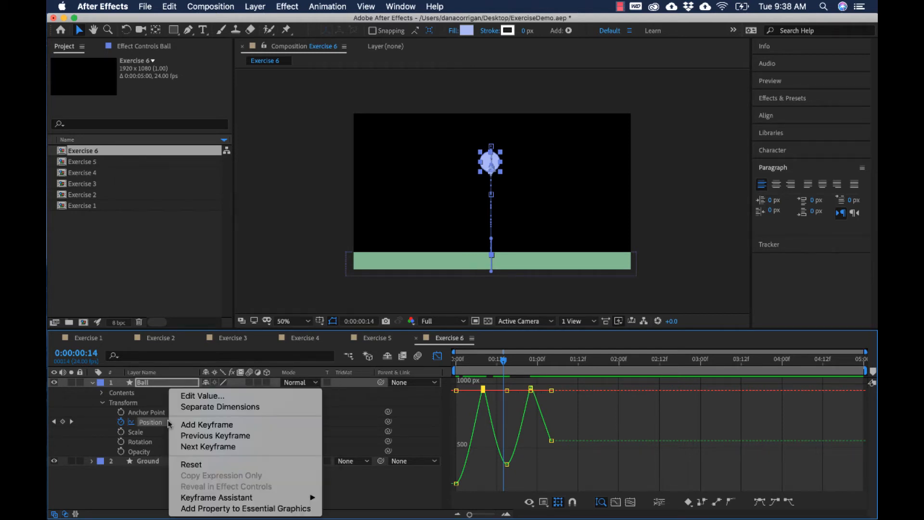
pyautogui.click(184, 409)
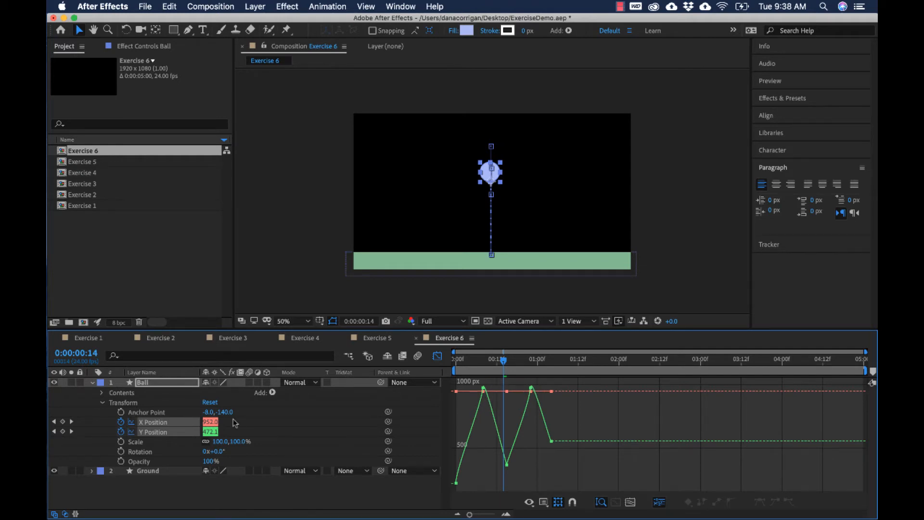
# Step: Limit the Graph Editor to the Ball's Y Position curve and hide the X Position curve
pyautogui.click(132, 422)
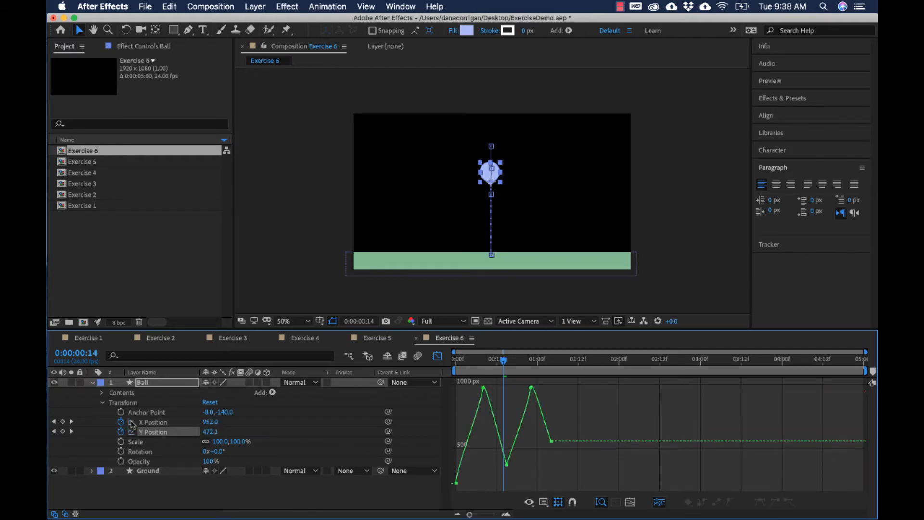
pyautogui.click(262, 430)
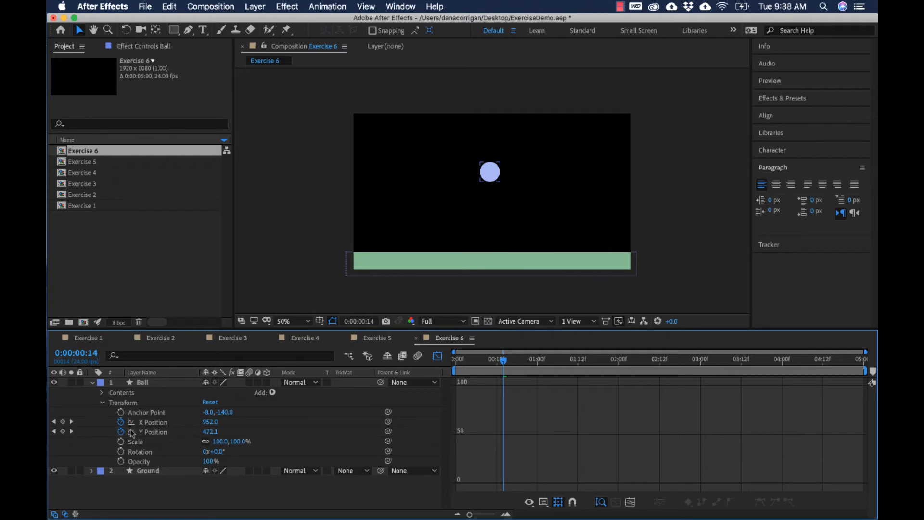
pyautogui.click(131, 431)
pyautogui.click(161, 423)
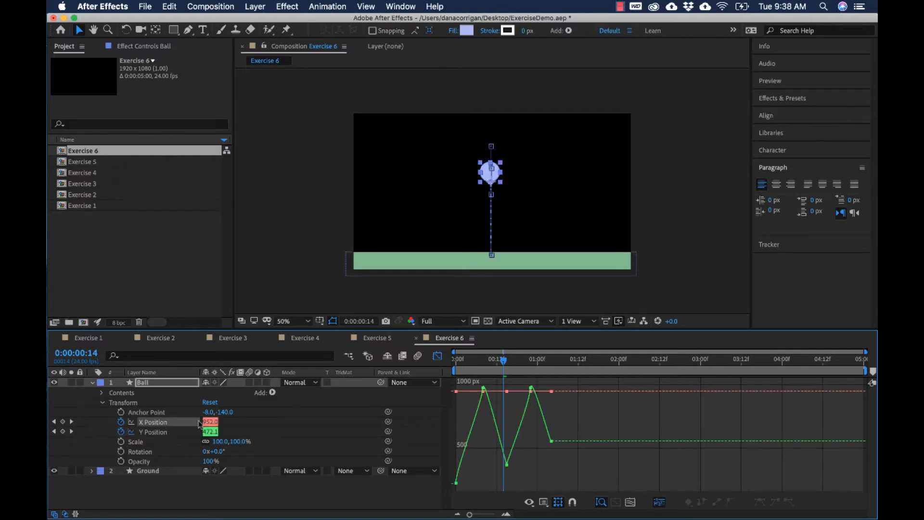
pyautogui.click(268, 425)
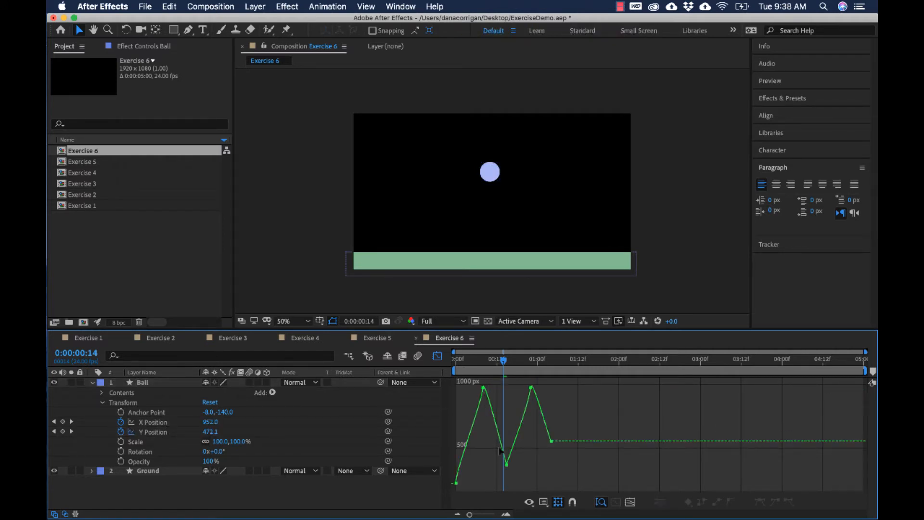
# Step: Pull a horizontal Bezier handle out of the first Y Position keyframe to about 0:00:00:08, so the fall starts slowly
pyautogui.moveTo(483, 368); pyautogui.dragTo(454, 370)
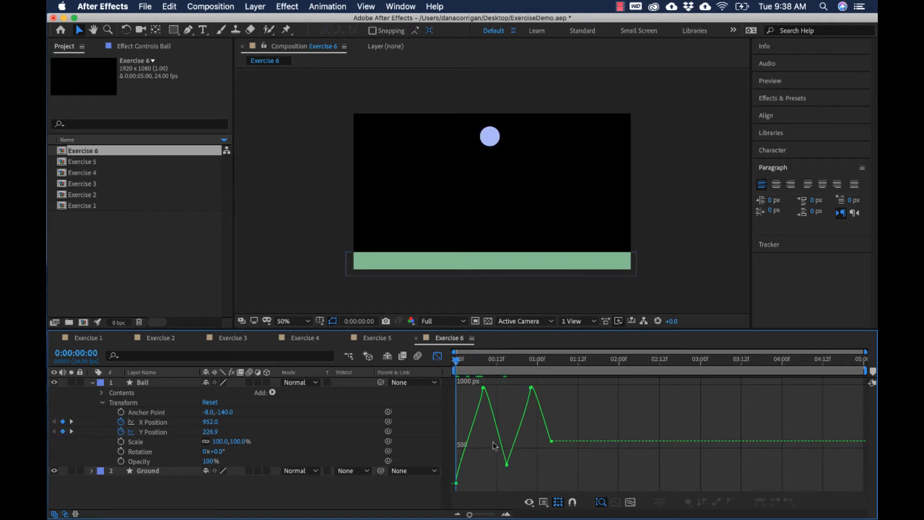
pyautogui.moveTo(464, 367)
pyautogui.mouseDown()
pyautogui.moveTo(551, 368)
pyautogui.moveTo(450, 369)
pyautogui.mouseUp()
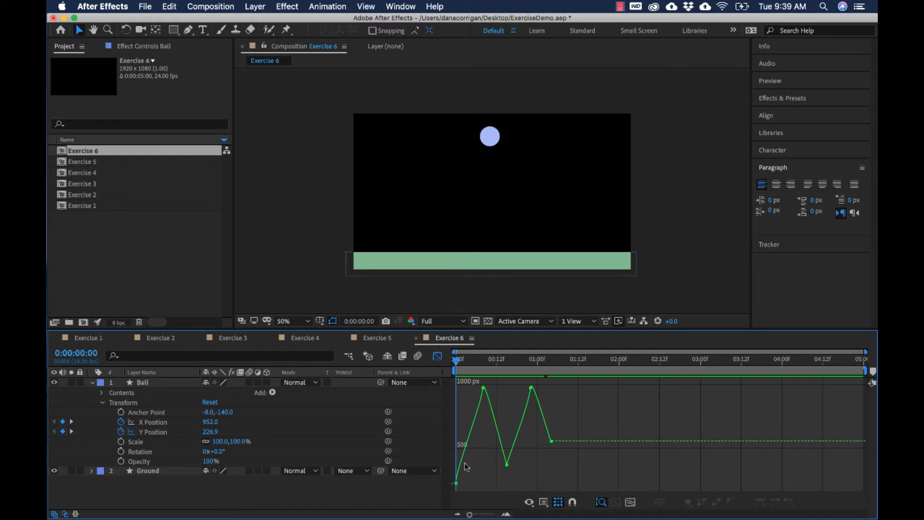
pyautogui.click(456, 483)
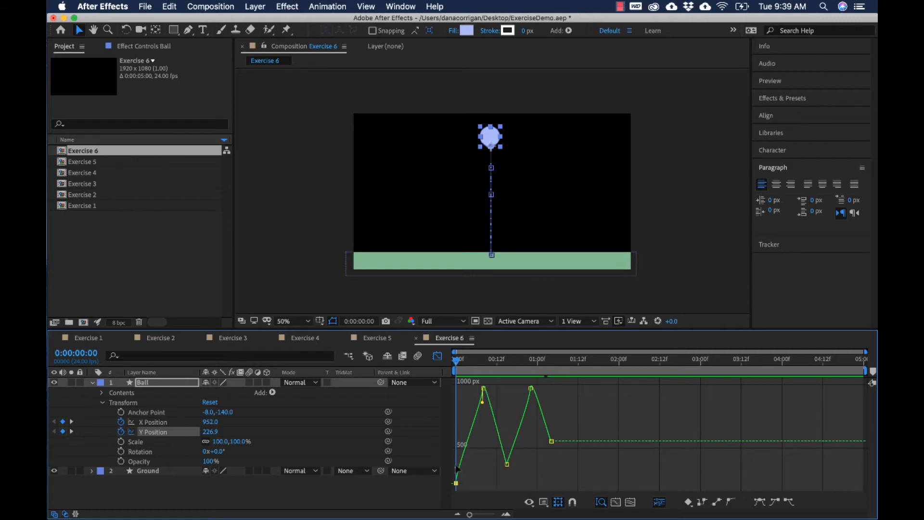
pyautogui.moveTo(456, 482); pyautogui.dragTo(485, 479)
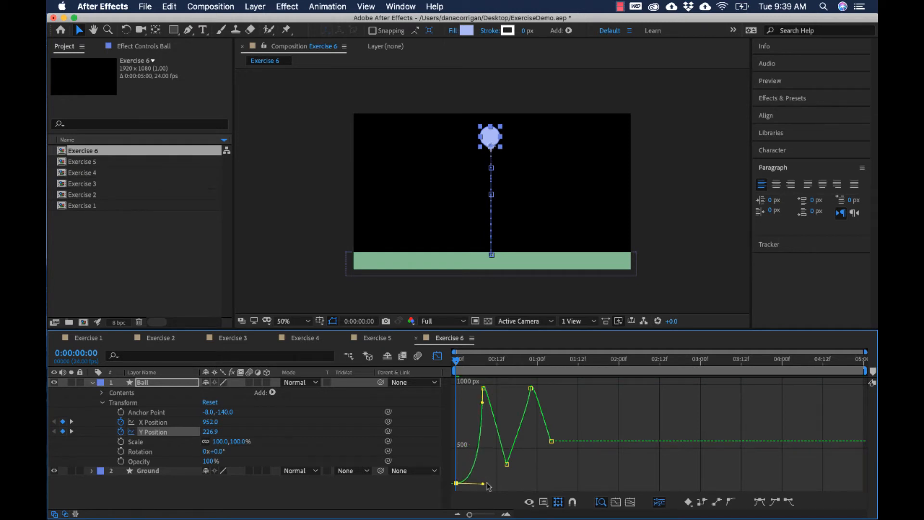
# Step: Play the bounce from the first frame and scrub to the first ground contact at 0:00:00:08
pyautogui.moveTo(456, 361)
pyautogui.mouseDown()
pyautogui.moveTo(489, 364)
pyautogui.moveTo(455, 365)
pyautogui.mouseUp()
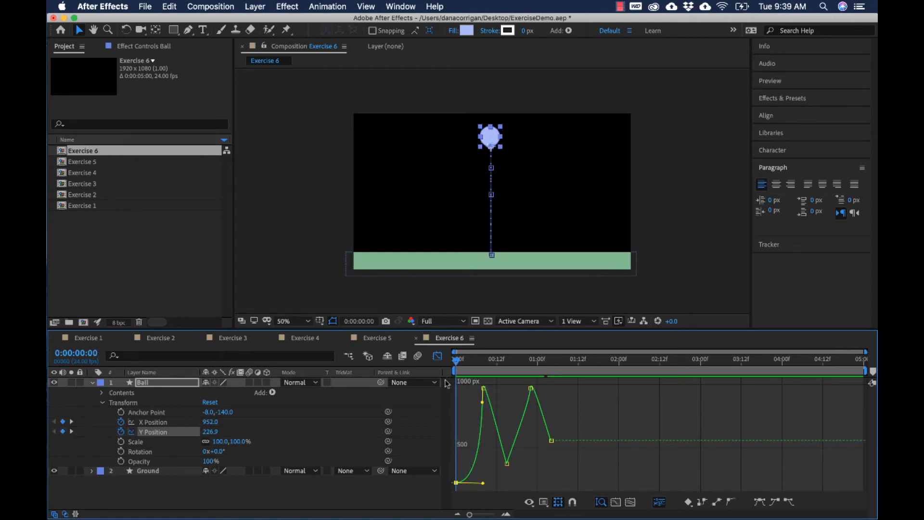
pyautogui.press('space')
pyautogui.press('space')
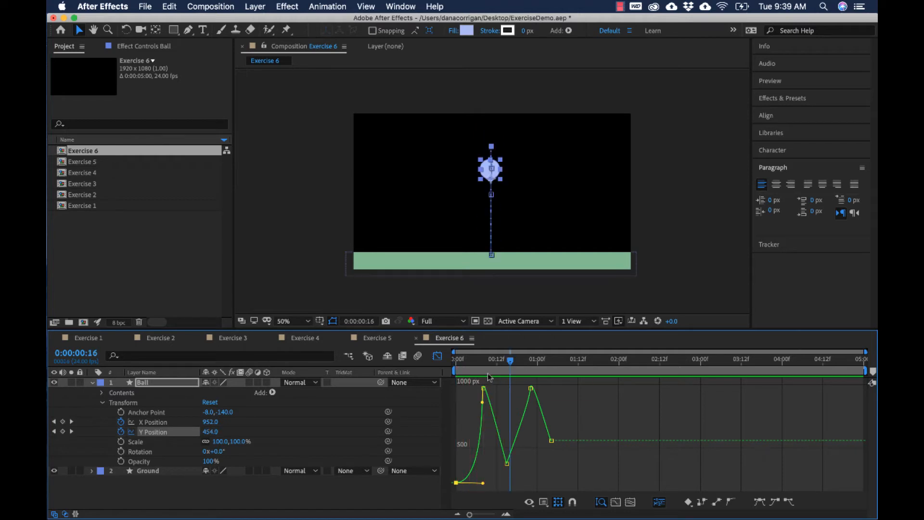
pyautogui.moveTo(474, 360)
pyautogui.mouseDown()
pyautogui.moveTo(457, 362)
pyautogui.moveTo(484, 362)
pyautogui.mouseUp()
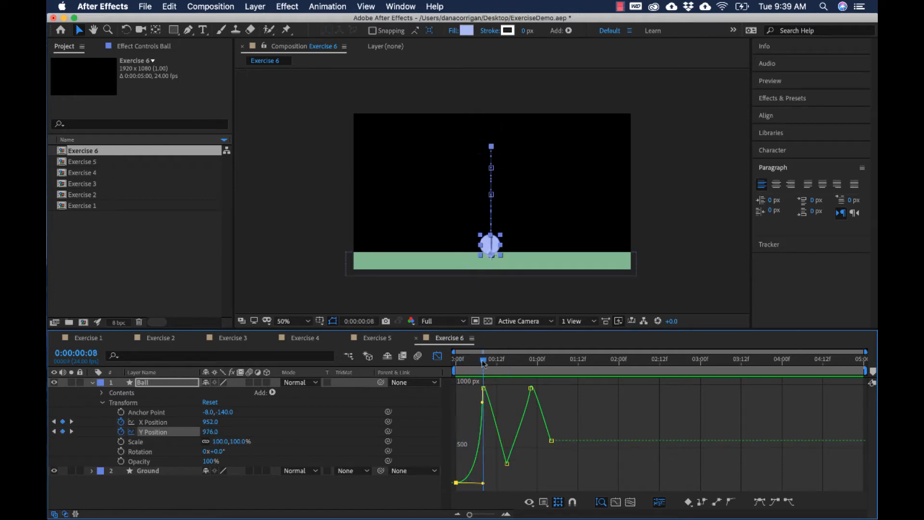
# Step: With the Convert Vertex tool, sharpen both ground-contact keyframes and stretch horizontal handles from the rebound peak at 0:00:00:15 out to both contacts
pyautogui.click(506, 464)
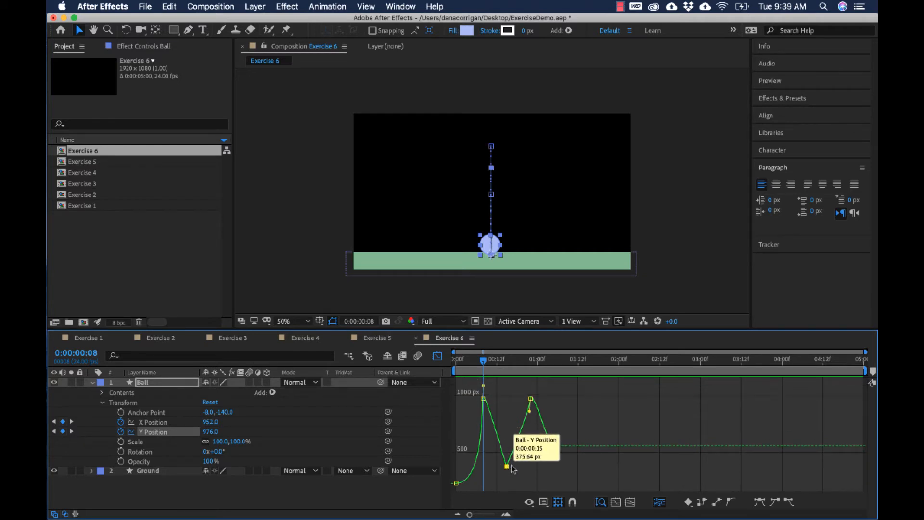
pyautogui.moveTo(195, 34); pyautogui.dragTo(220, 70)
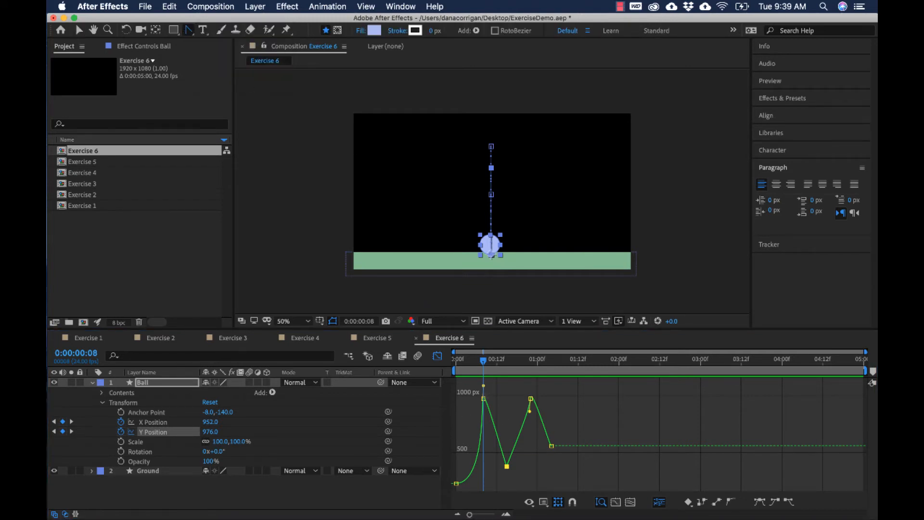
pyautogui.click(483, 399)
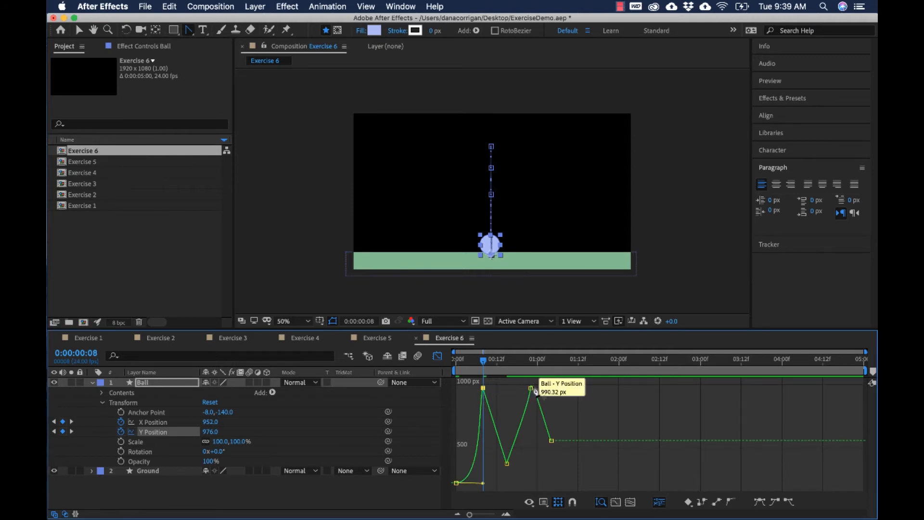
pyautogui.click(531, 388)
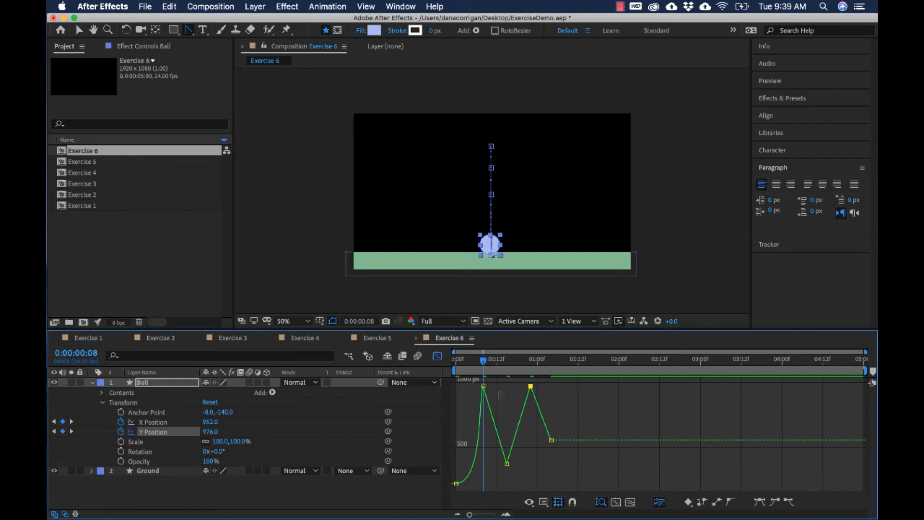
pyautogui.click(507, 463)
pyautogui.moveTo(514, 464); pyautogui.dragTo(529, 463)
# Step: Play the reshaped bounce from the first frame and return to the start
pyautogui.moveTo(469, 370); pyautogui.dragTo(443, 375)
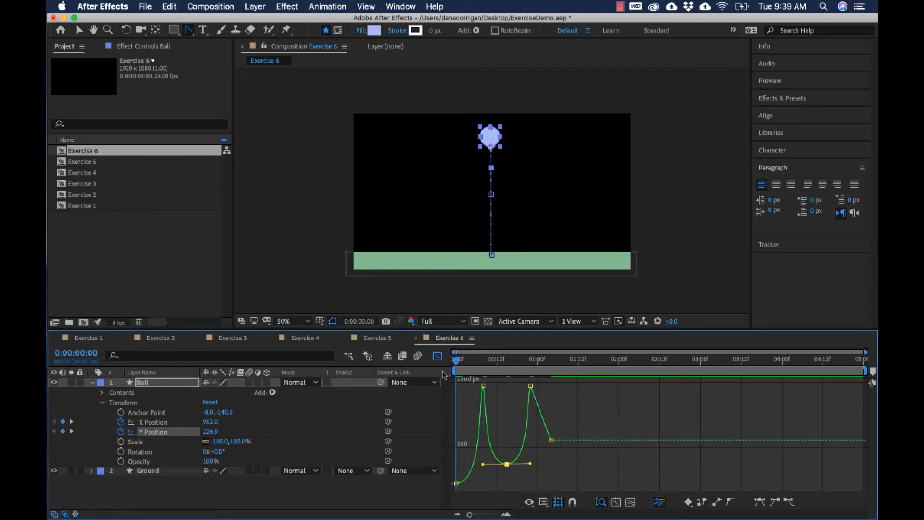
pyautogui.press('space')
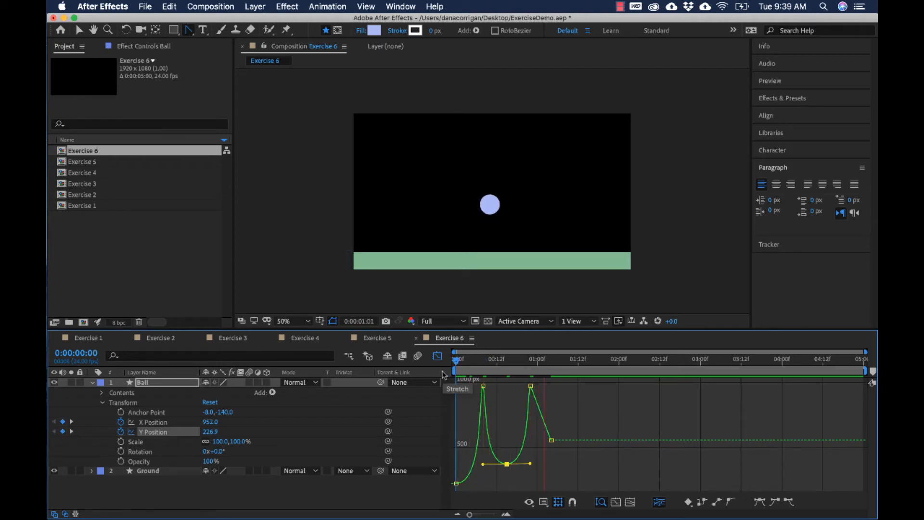
pyautogui.press('space')
pyautogui.moveTo(464, 377); pyautogui.dragTo(450, 368)
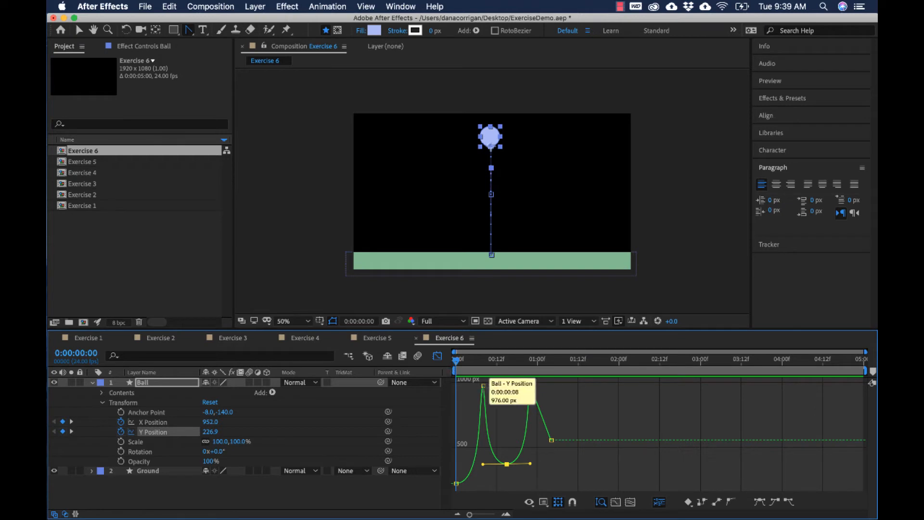
# Step: Move all Y Position keyframes after the first about 5 frames later, placing the rebound peak at 0:00:00:20 and the last keyframe at 0:00:01:09
pyautogui.click(78, 30)
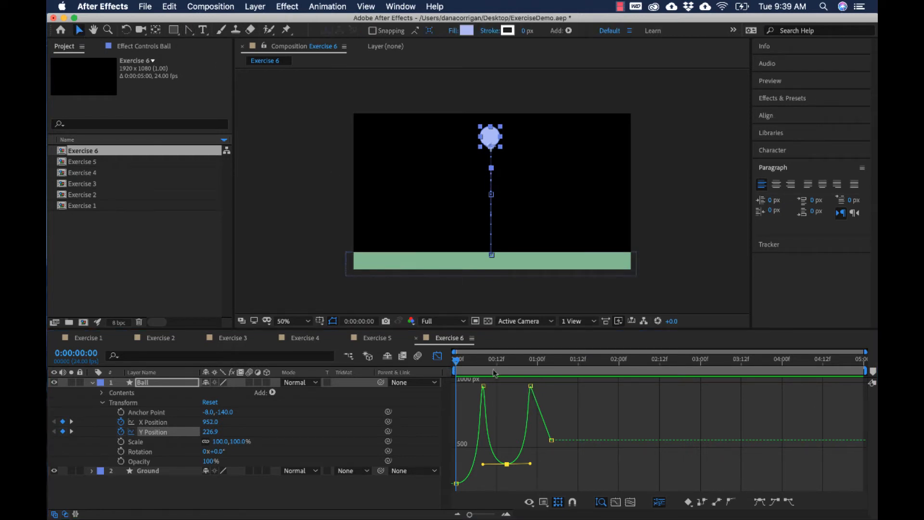
pyautogui.click(483, 385)
pyautogui.keyDown('shift'); pyautogui.click(507, 464); pyautogui.keyUp('shift')
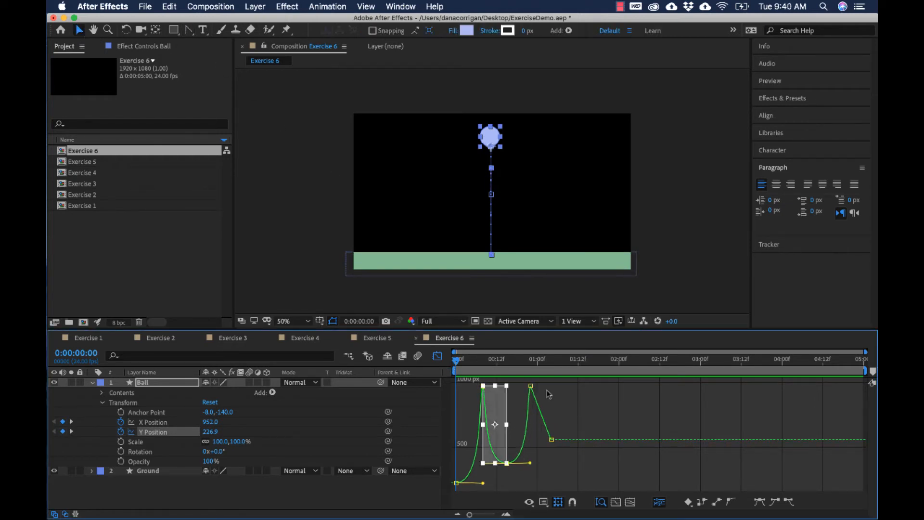
pyautogui.keyDown('shift'); pyautogui.click(531, 386); pyautogui.keyUp('shift')
pyautogui.keyDown('shift'); pyautogui.click(551, 439); pyautogui.keyUp('shift')
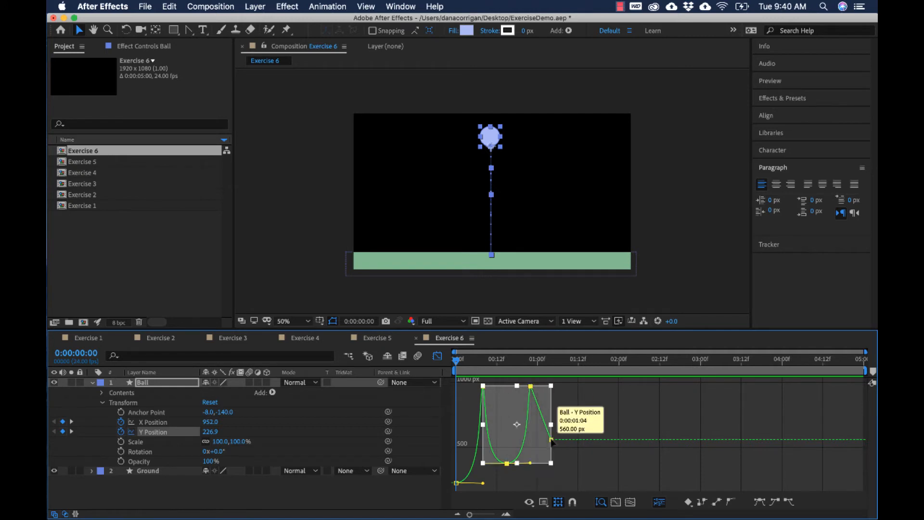
pyautogui.moveTo(533, 393)
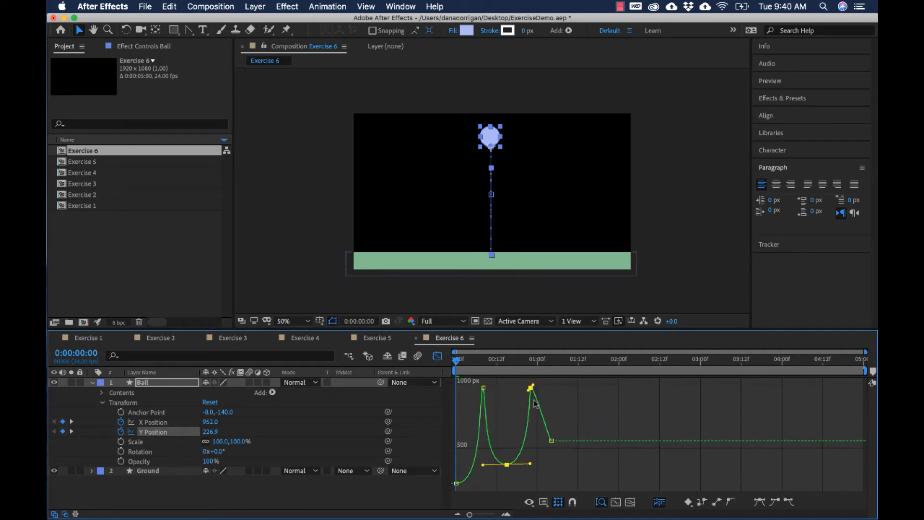
pyautogui.click(512, 404)
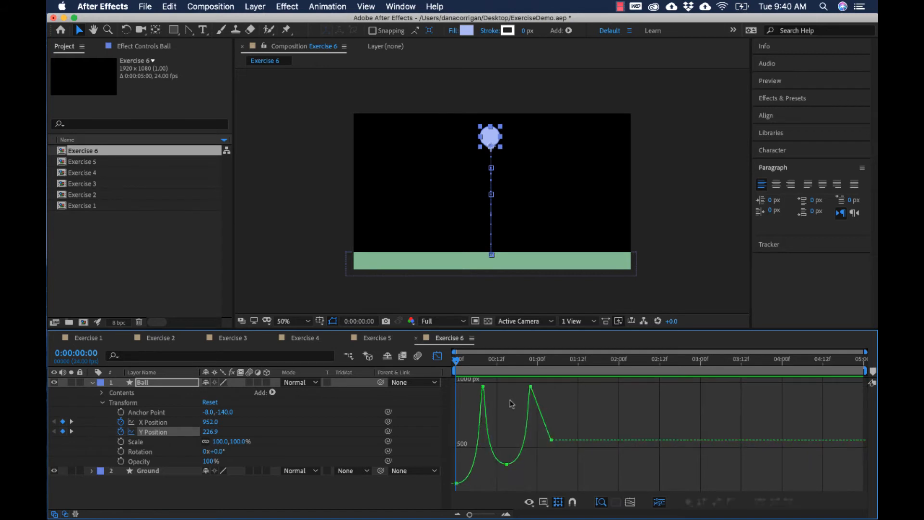
pyautogui.moveTo(478, 381); pyautogui.dragTo(572, 478)
pyautogui.click(527, 445)
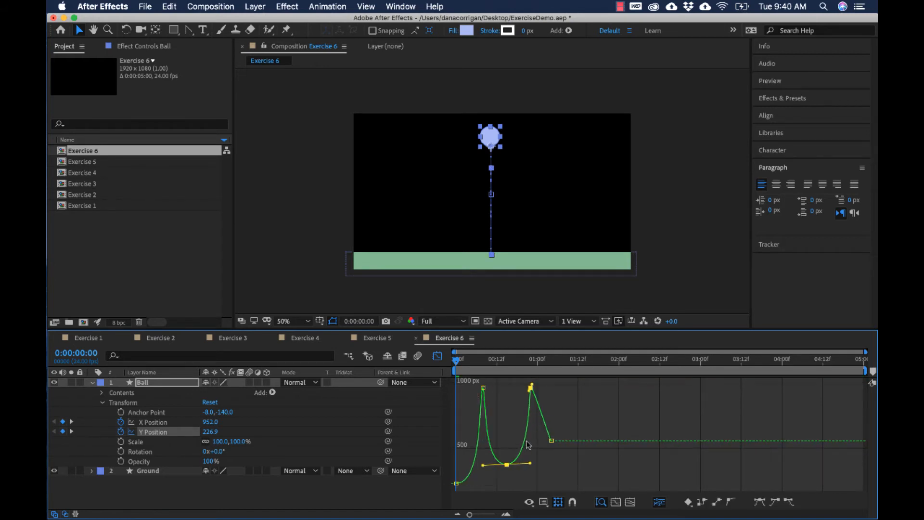
pyautogui.doubleClick(531, 445)
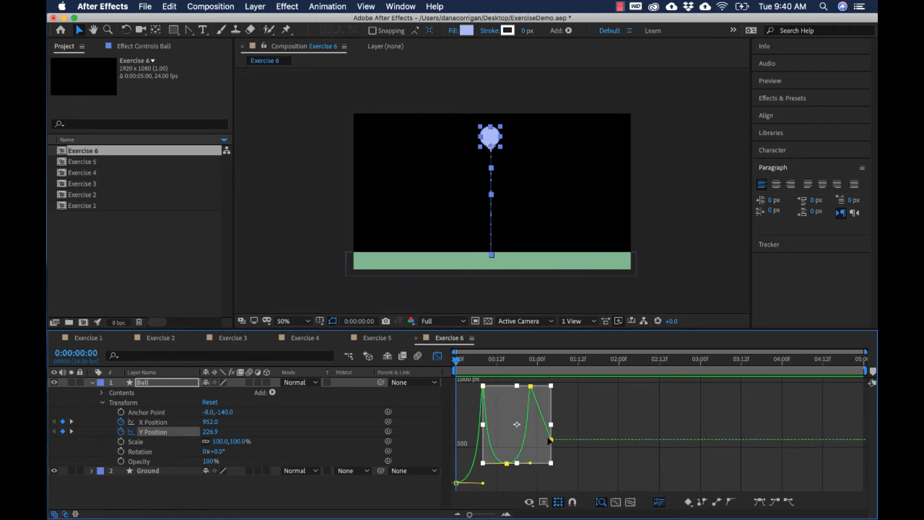
pyautogui.moveTo(551, 440); pyautogui.dragTo(570, 439)
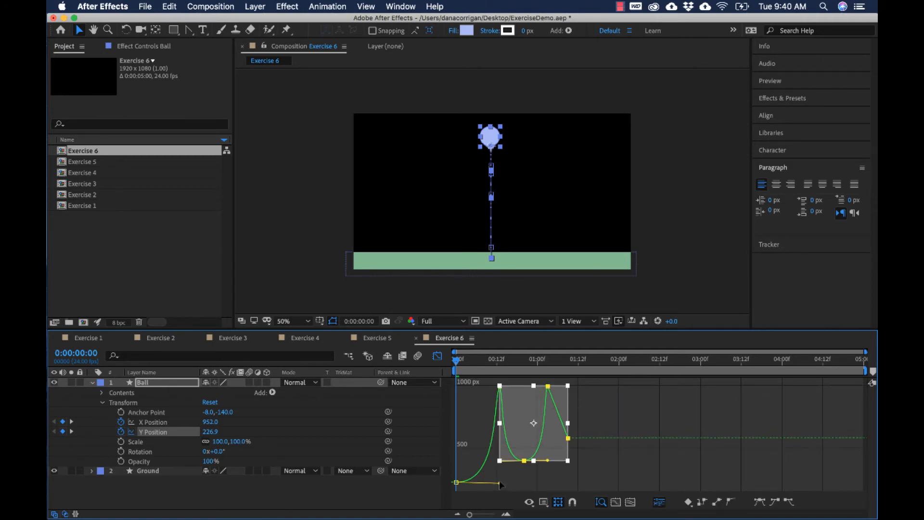
pyautogui.click(501, 481)
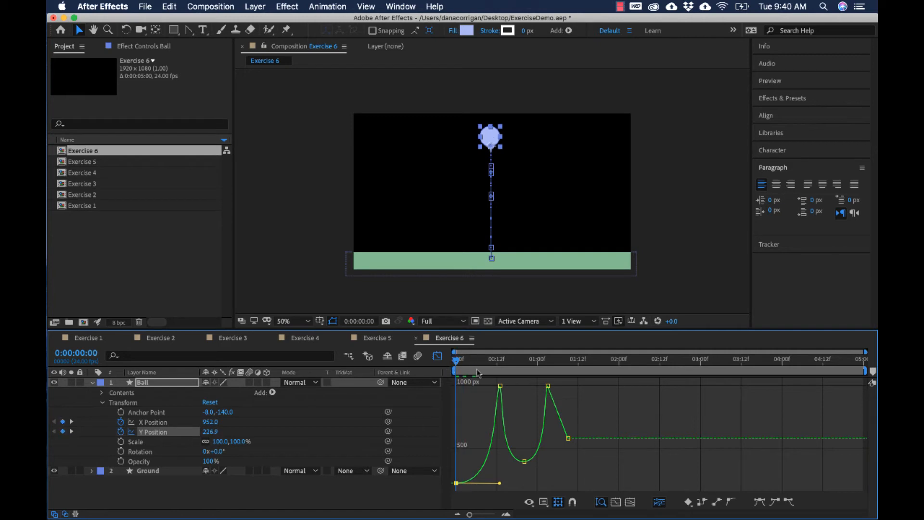
# Step: Play the retimed bounce twice and scrub to the rebound peak at 0:00:00:20
pyautogui.press('space')
pyautogui.press('space')
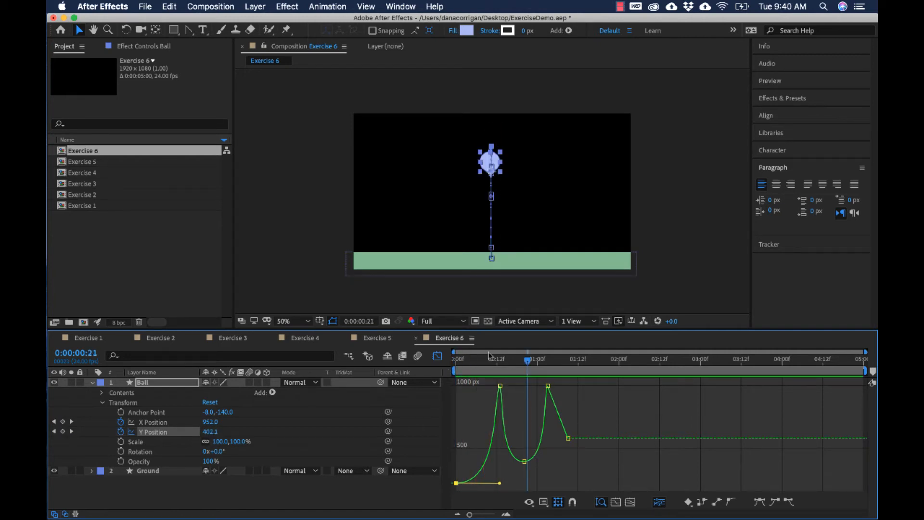
pyautogui.press('space')
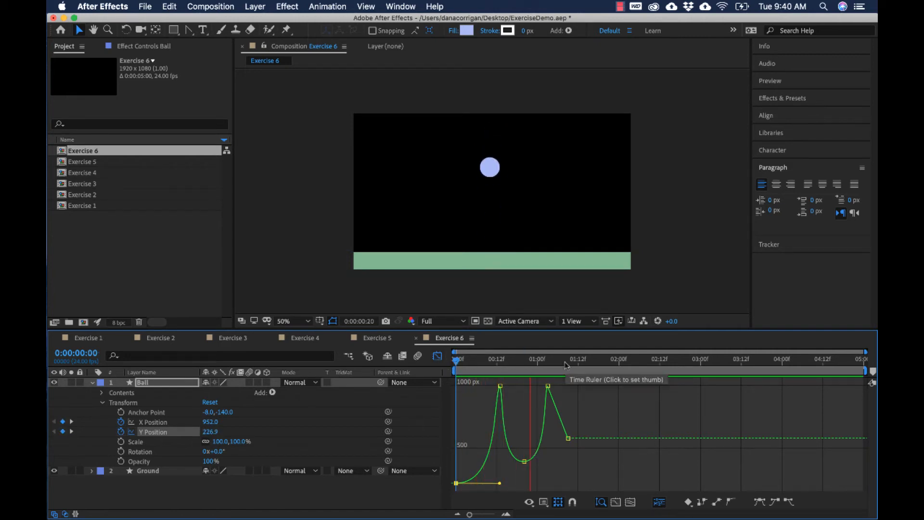
pyautogui.press('space')
pyautogui.moveTo(528, 364)
pyautogui.mouseDown()
pyautogui.moveTo(510, 365)
pyautogui.moveTo(526, 367)
pyautogui.mouseUp()
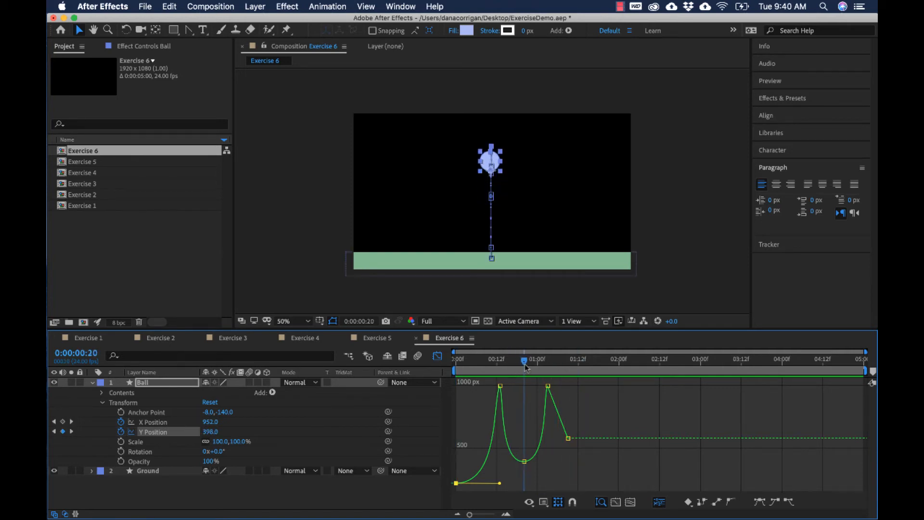
# Step: Move the second ground contact and the last Y Position keyframe about 4 frames later, and shift the first rebound peak to 0:00:00:22
pyautogui.click(548, 386)
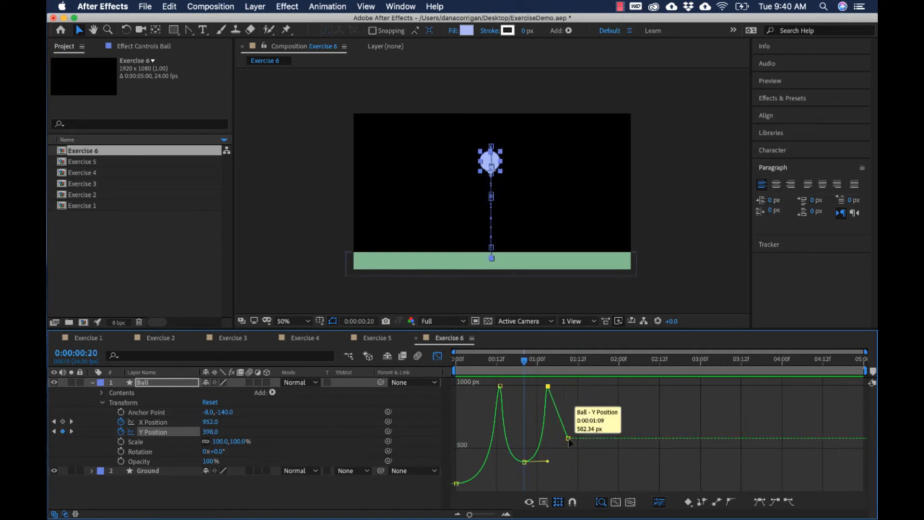
pyautogui.keyDown('shift'); pyautogui.click(569, 438); pyautogui.keyUp('shift')
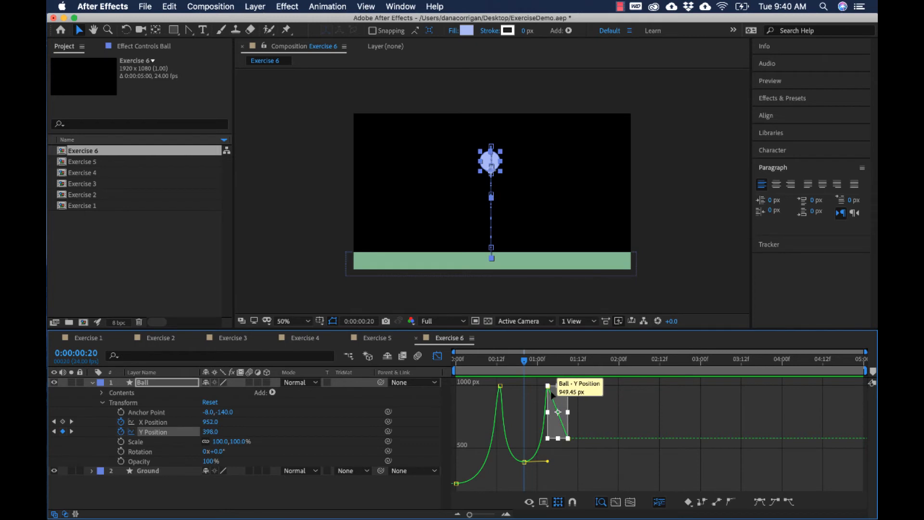
pyautogui.moveTo(552, 394); pyautogui.dragTo(566, 392)
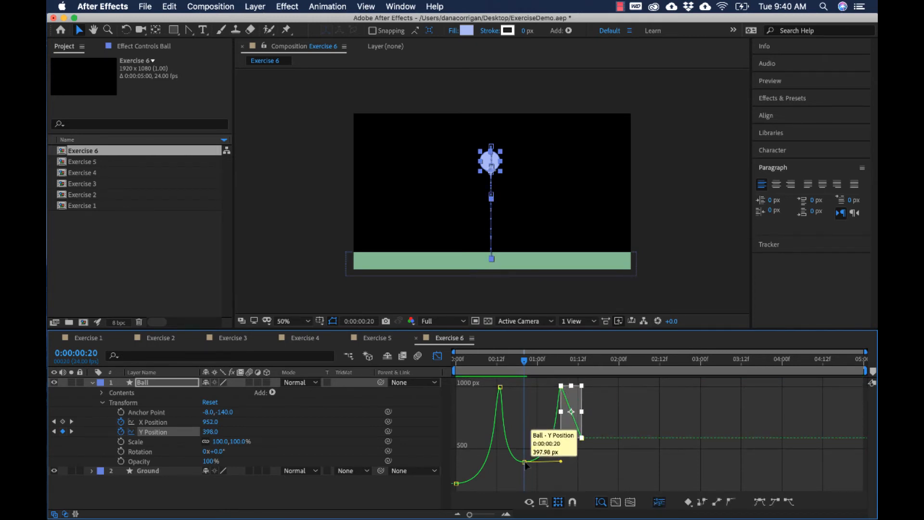
pyautogui.moveTo(526, 462); pyautogui.dragTo(533, 463)
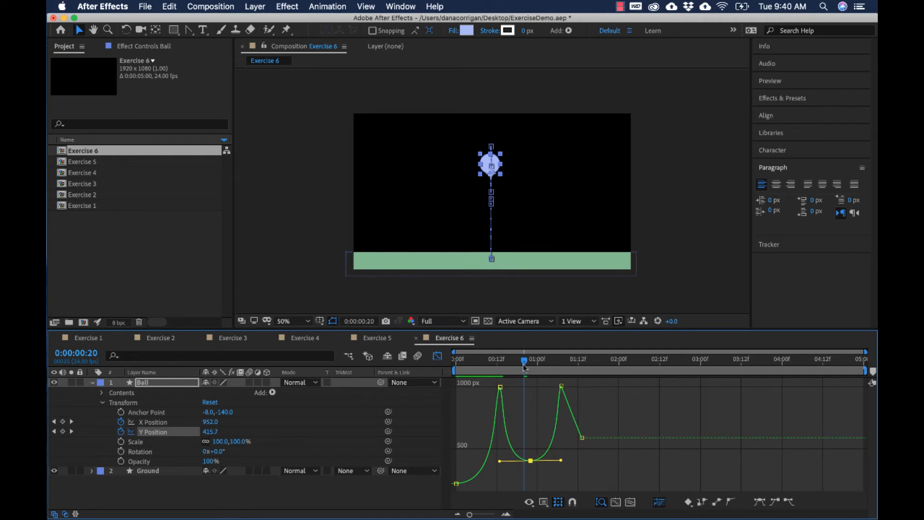
# Step: Scrub around the first rebound peak and play the retimed bounce from the first frame
pyautogui.moveTo(525, 369); pyautogui.dragTo(553, 388)
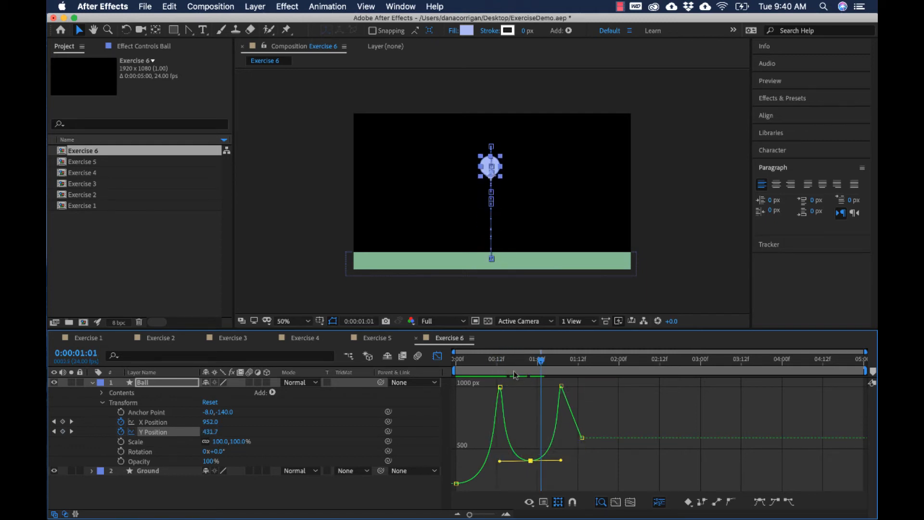
pyautogui.moveTo(513, 362)
pyautogui.mouseDown()
pyautogui.moveTo(503, 361)
pyautogui.moveTo(511, 364)
pyautogui.mouseUp()
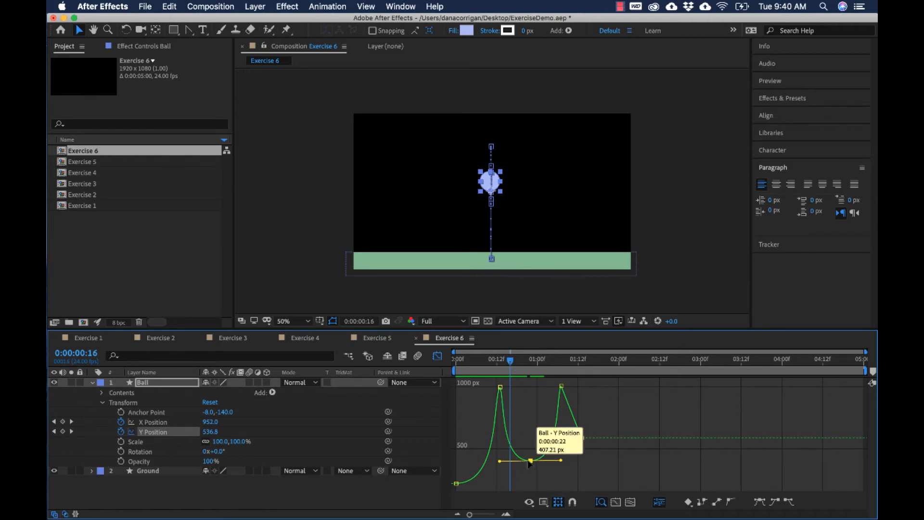
pyautogui.click(456, 483)
pyautogui.click(531, 460)
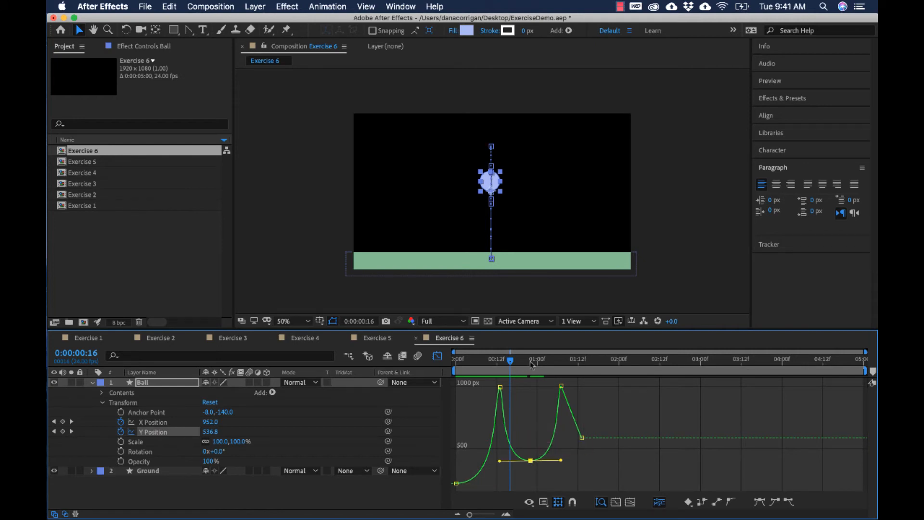
pyautogui.moveTo(511, 364); pyautogui.dragTo(451, 390)
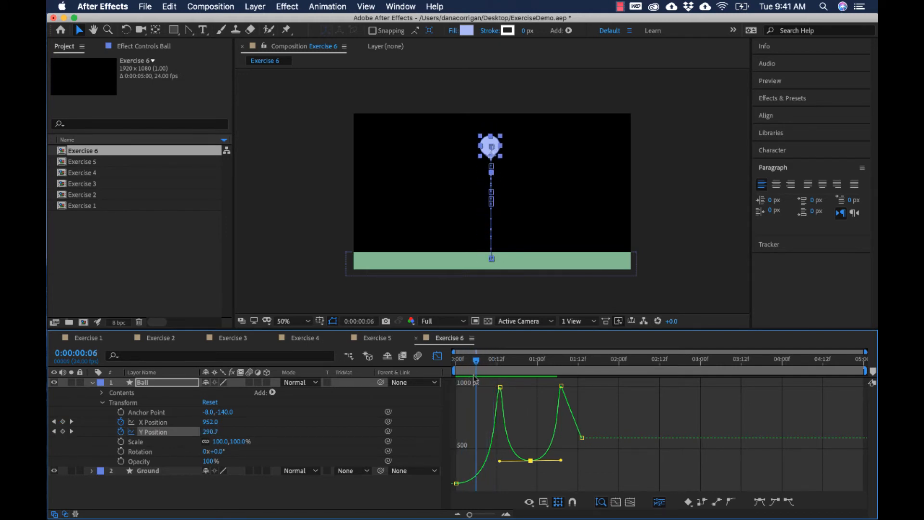
pyautogui.press('space')
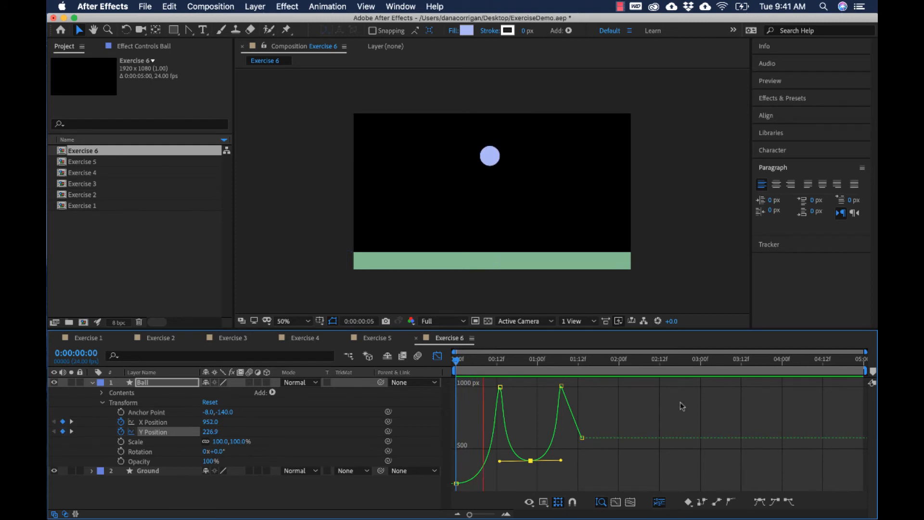
pyautogui.press('space')
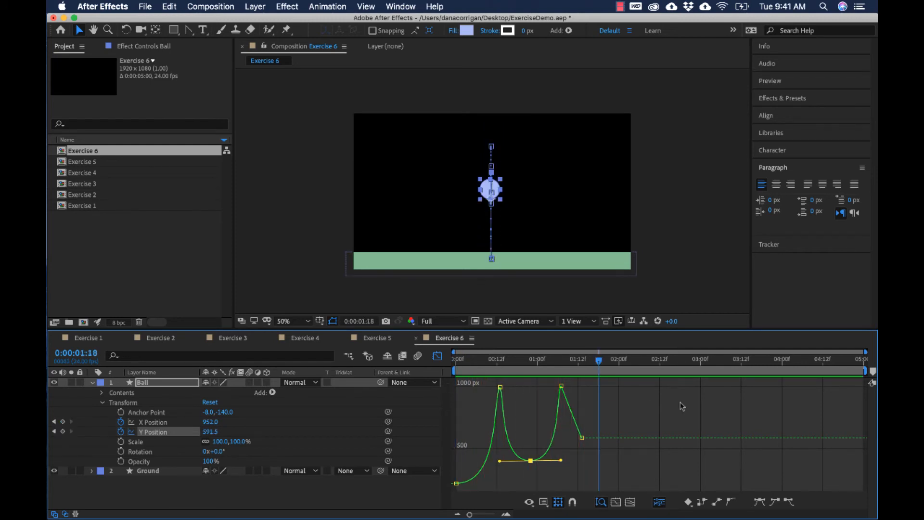
# Step: With the Convert Vertex tool, stretch a horizontal handle from the last Y Position keyframe back to the second ground contact
pyautogui.click(582, 437)
pyautogui.press('g')
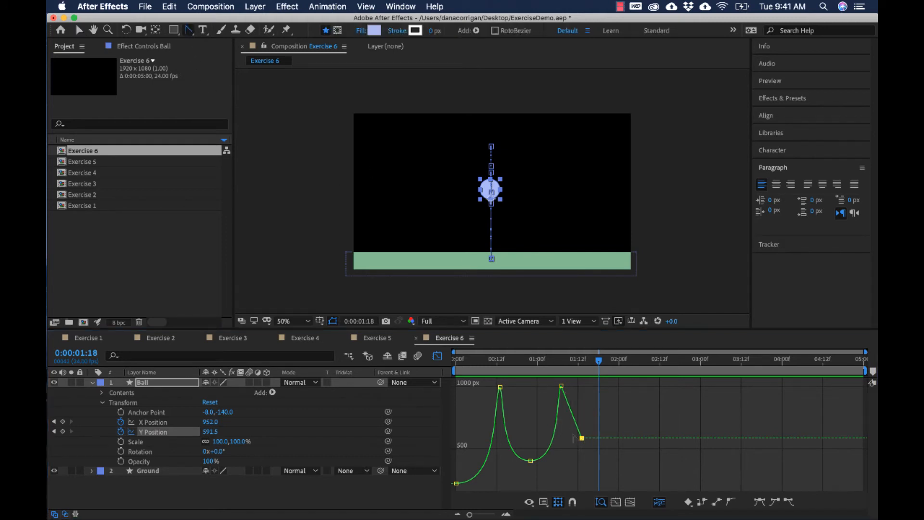
pyautogui.moveTo(581, 437); pyautogui.dragTo(560, 439)
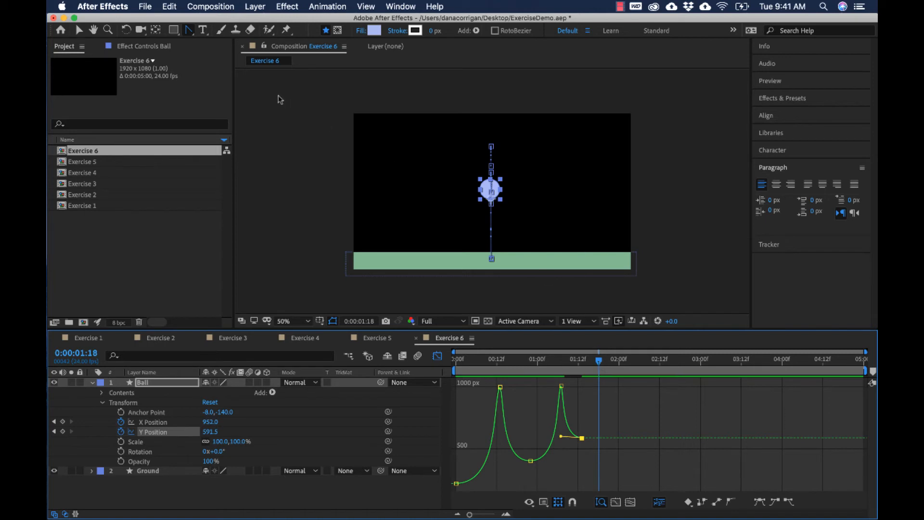
pyautogui.press('v')
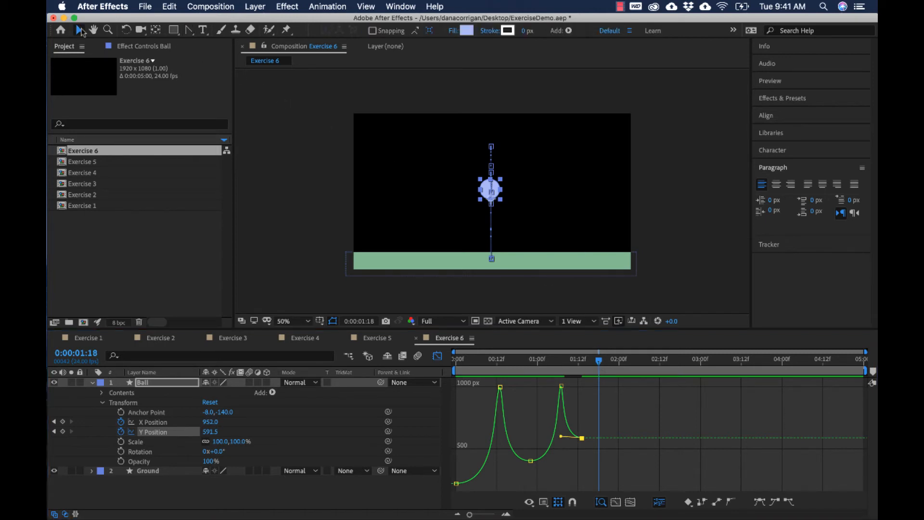
# Step: Copy the second ground contact to about 0:00:01:20, extend the second peak's horizontal handle to it, and shift that peak about one frame later
pyautogui.click(561, 386)
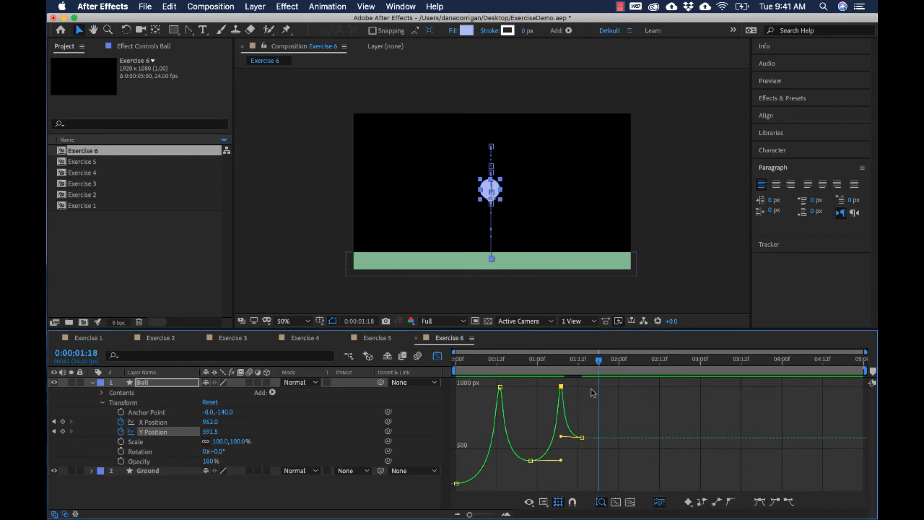
pyautogui.press('super+v')
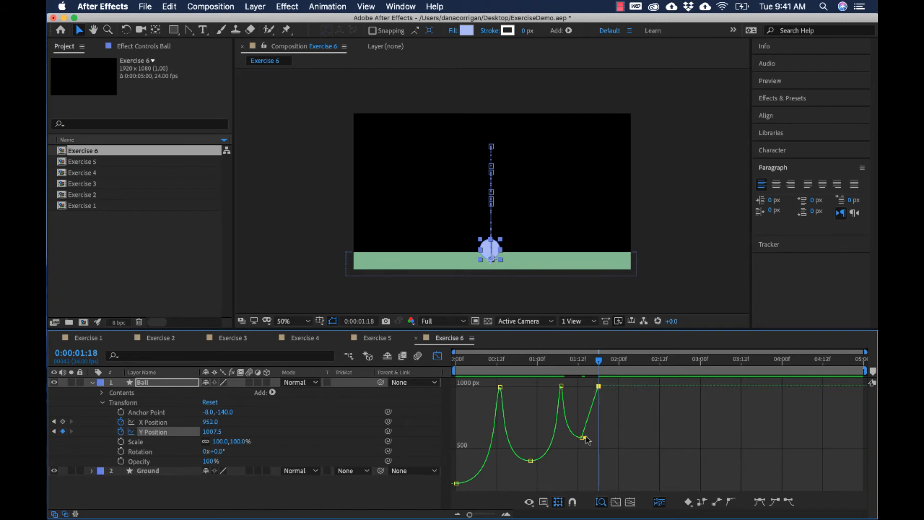
pyautogui.moveTo(585, 437); pyautogui.dragTo(608, 431)
pyautogui.moveTo(598, 386); pyautogui.dragTo(605, 386)
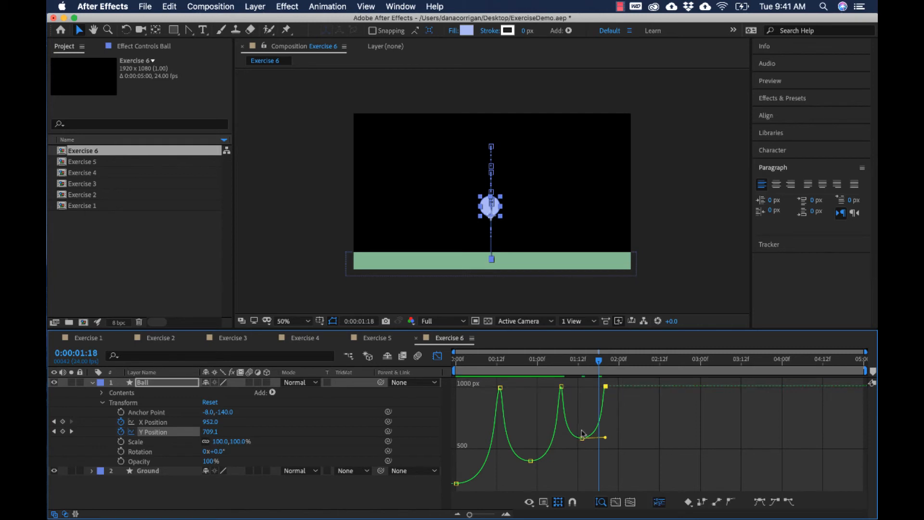
pyautogui.moveTo(582, 438); pyautogui.dragTo(605, 436)
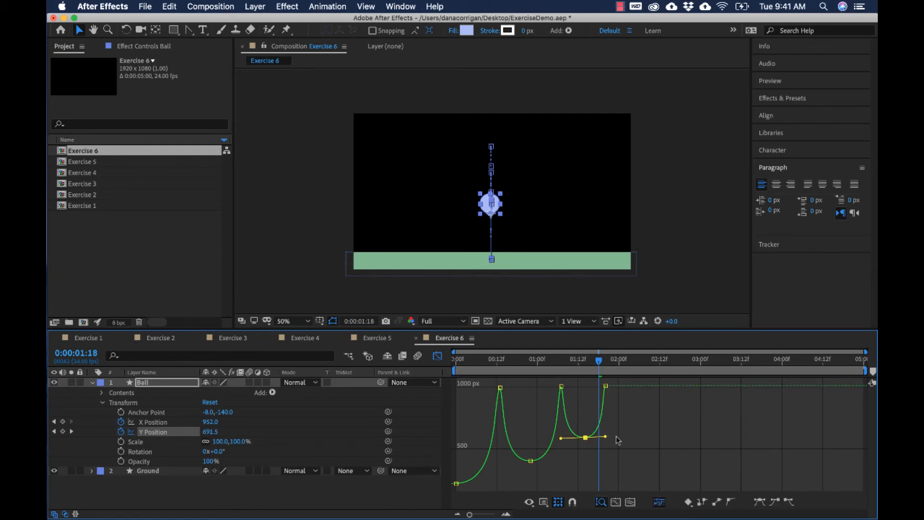
# Step: Play the bounce from the first frame through the new third ground contact
pyautogui.press('space')
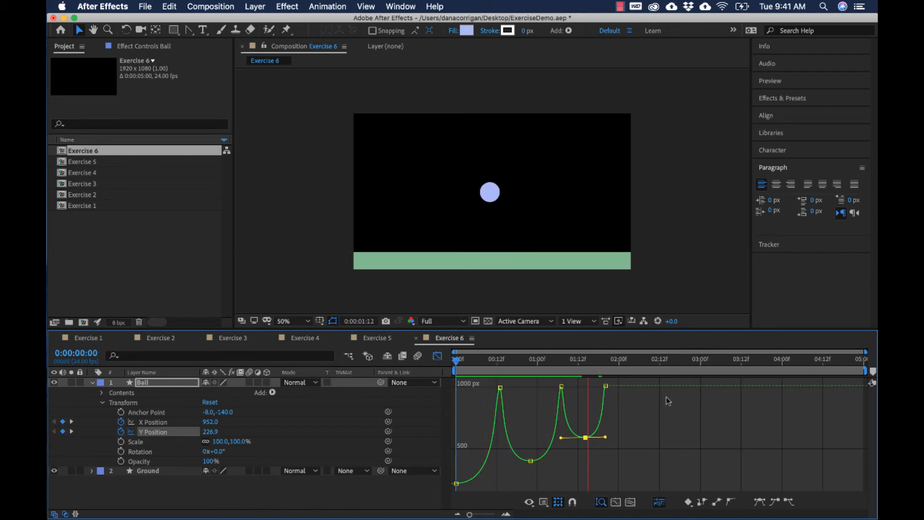
pyautogui.press('space')
# Step: At 0:00:02:00, raise the ball to a Y Position of about 712 as a third peak, and move its Y keyframe to 0:00:02:01
pyautogui.moveTo(608, 367); pyautogui.dragTo(621, 373)
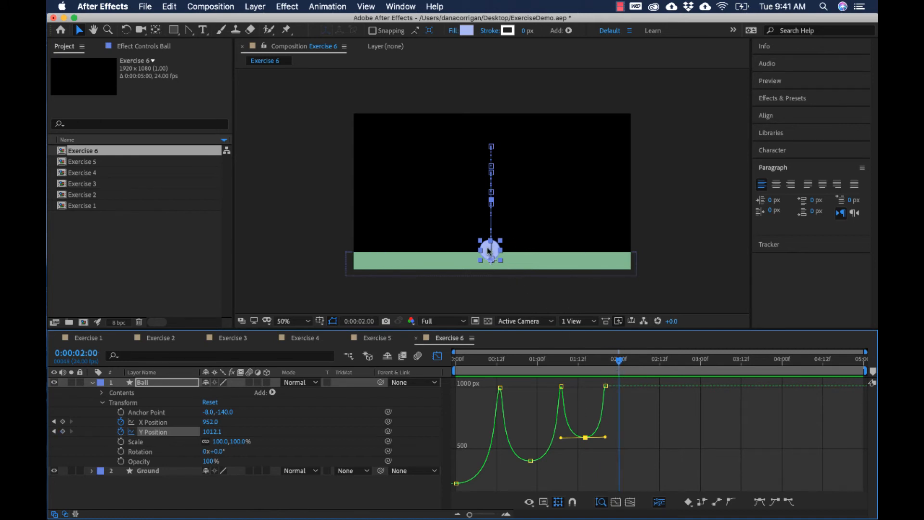
pyautogui.moveTo(495, 250); pyautogui.dragTo(498, 206)
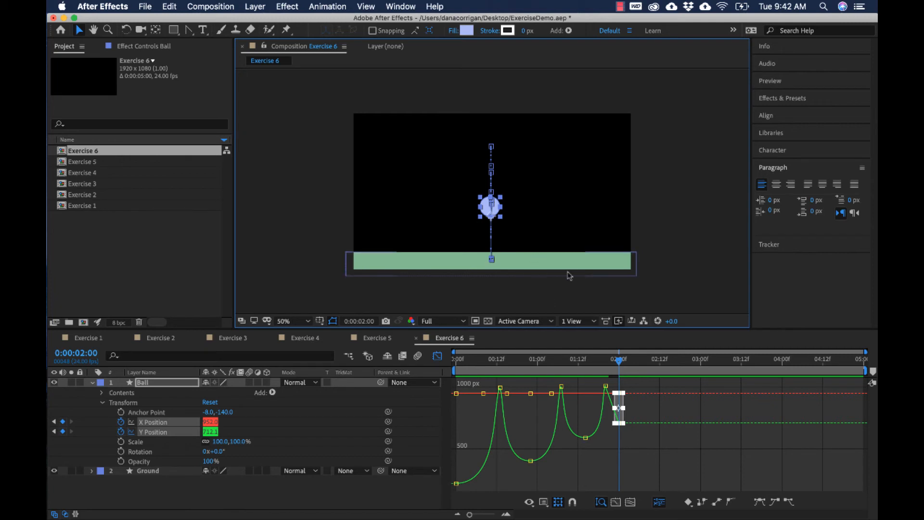
pyautogui.click(642, 441)
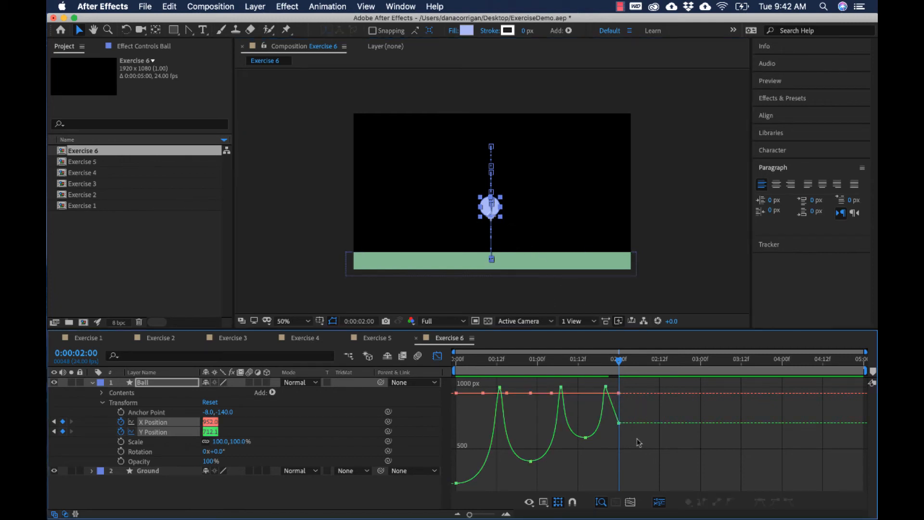
pyautogui.moveTo(619, 423); pyautogui.dragTo(622, 423)
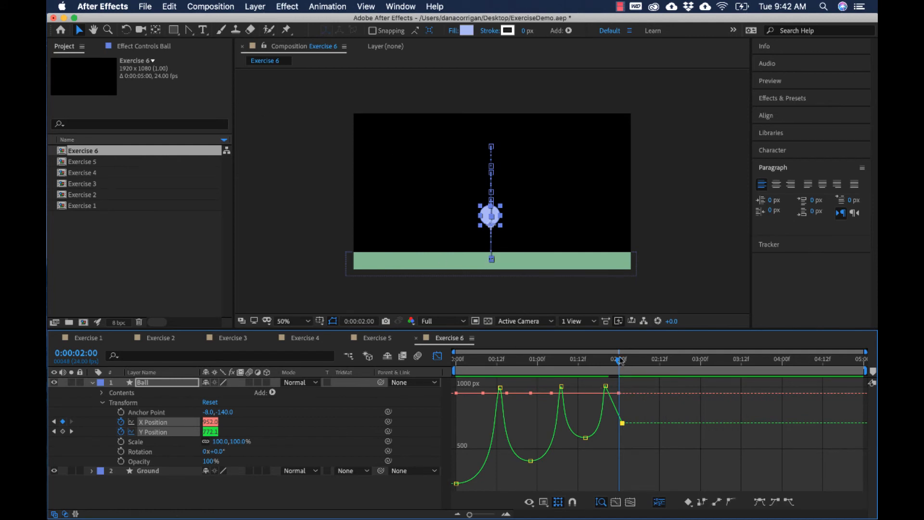
# Step: Paste a copy of the third ground-contact Y Position keyframe at 0:00:02:05
pyautogui.moveTo(621, 360); pyautogui.dragTo(636, 360)
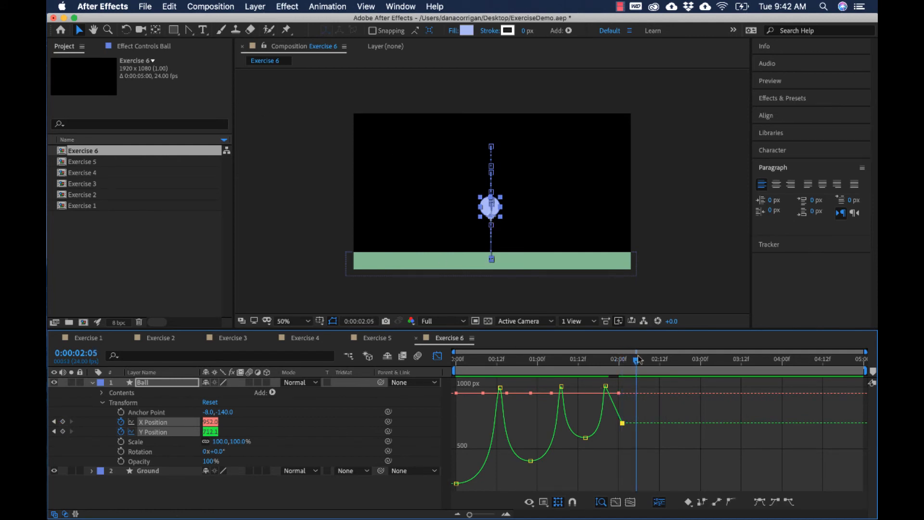
pyautogui.click(605, 388)
pyautogui.press('super+c')
pyautogui.press('super+v')
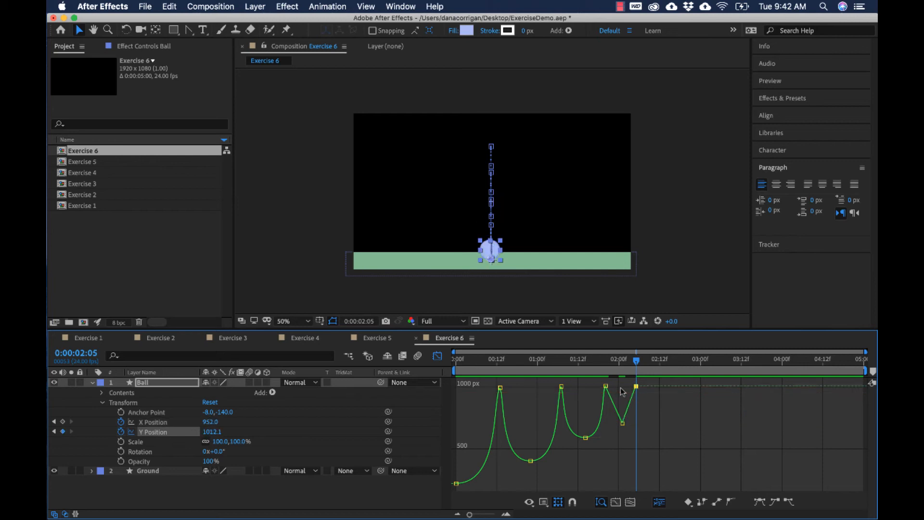
# Step: With the Convert Vertex tool, stretch horizontal handles from the third rebound peak at 0:00:02:01 out to the ground contacts on both sides
pyautogui.click(189, 29)
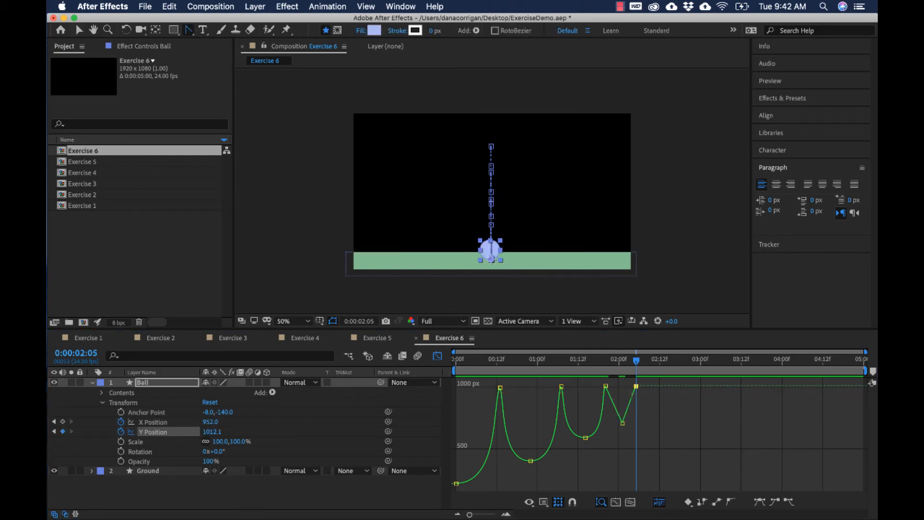
pyautogui.moveTo(609, 363)
pyautogui.mouseDown()
pyautogui.moveTo(636, 368)
pyautogui.moveTo(616, 368)
pyautogui.moveTo(623, 369)
pyautogui.mouseUp()
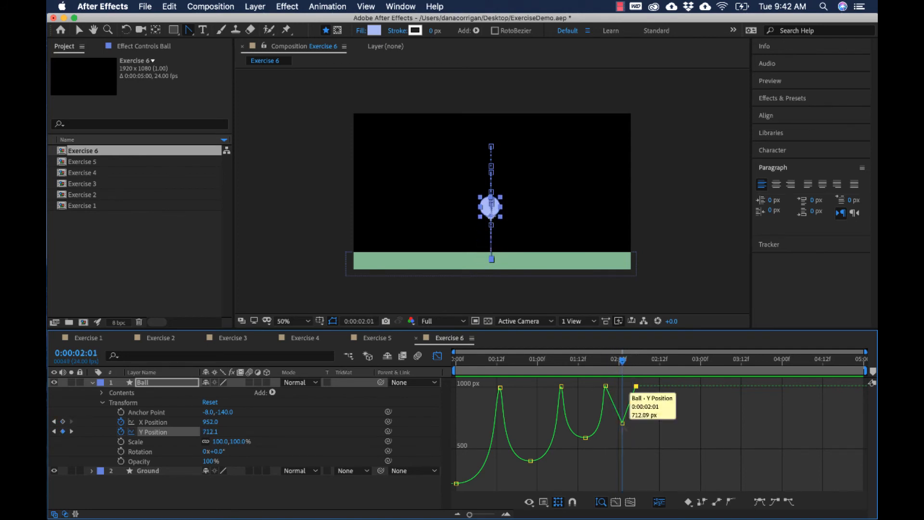
pyautogui.moveTo(622, 423); pyautogui.dragTo(641, 423)
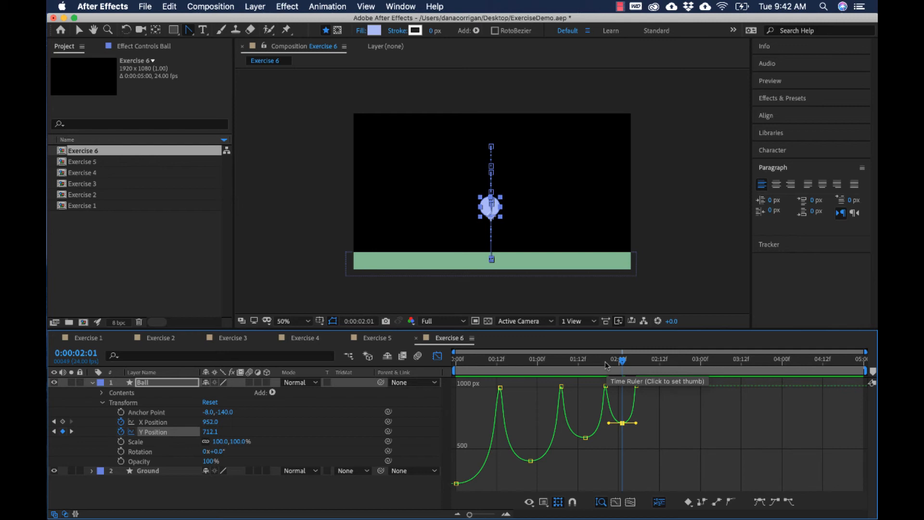
# Step: Scrub back to the first frame and play the bounce through its third rebound
pyautogui.moveTo(621, 365)
pyautogui.mouseDown()
pyautogui.moveTo(502, 364)
pyautogui.moveTo(619, 365)
pyautogui.mouseUp()
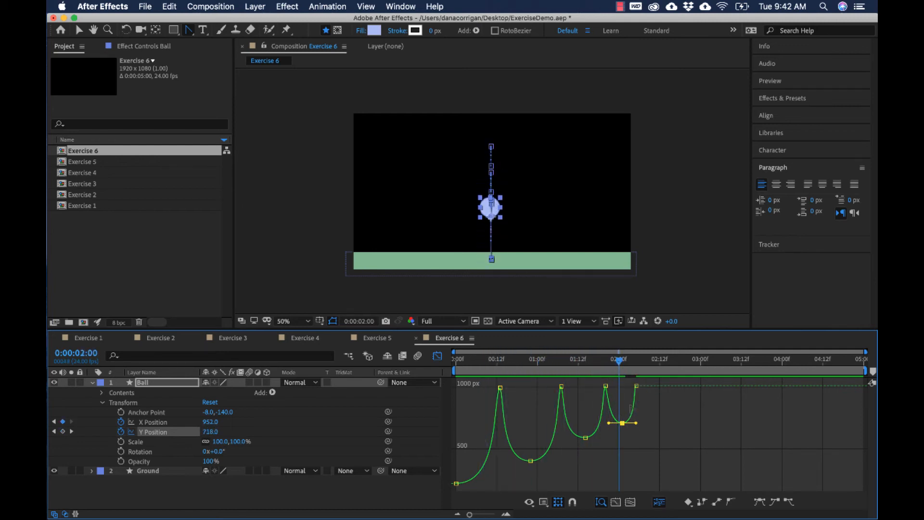
pyautogui.moveTo(483, 368); pyautogui.dragTo(451, 365)
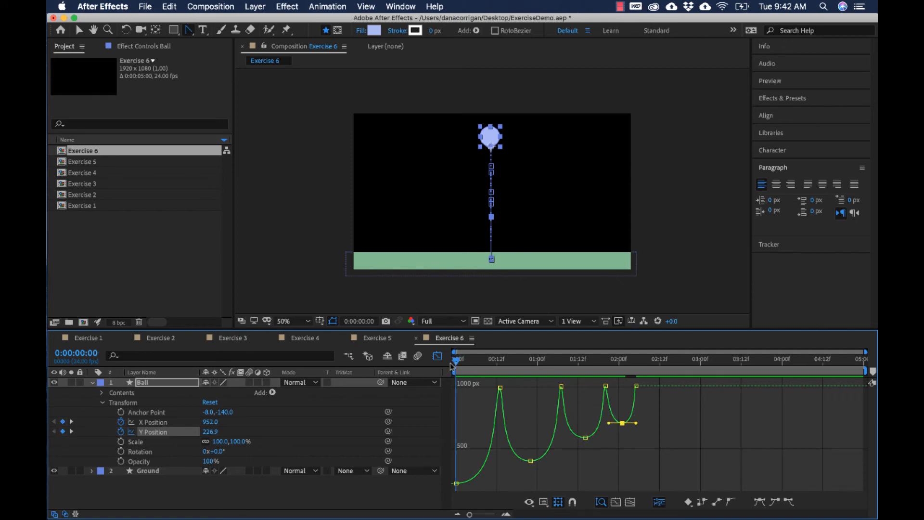
pyautogui.press('space')
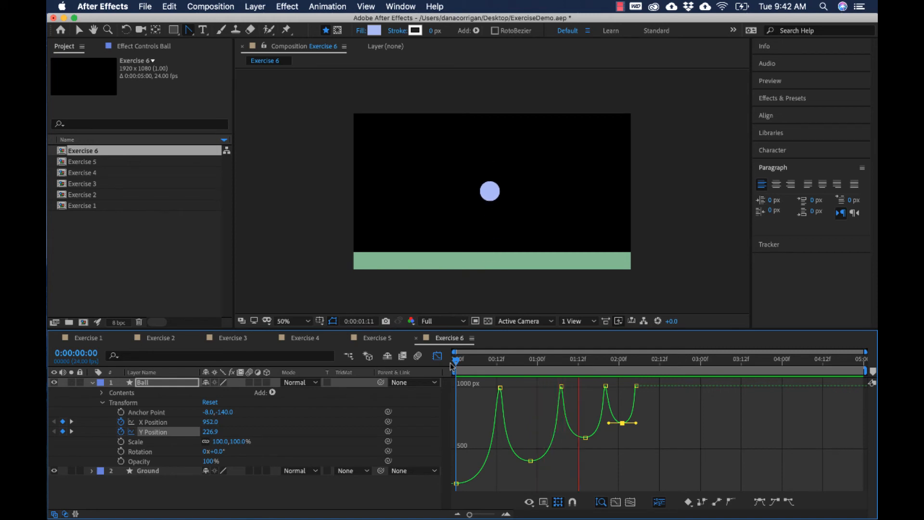
pyautogui.press('space')
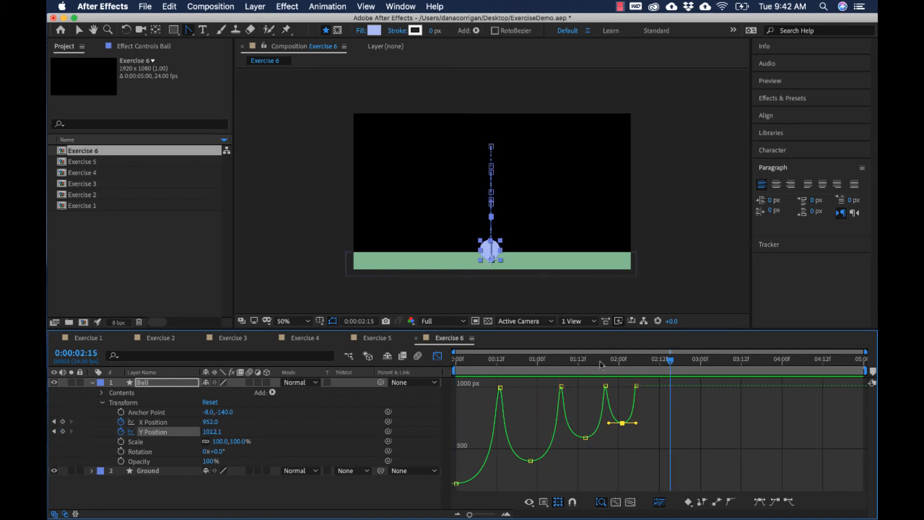
# Step: At 0:00:02:09, raise the ball with the Selection tool to a Y Position of about 820 as a fourth rebound peak
pyautogui.moveTo(626, 361); pyautogui.dragTo(650, 363)
pyautogui.click(80, 30)
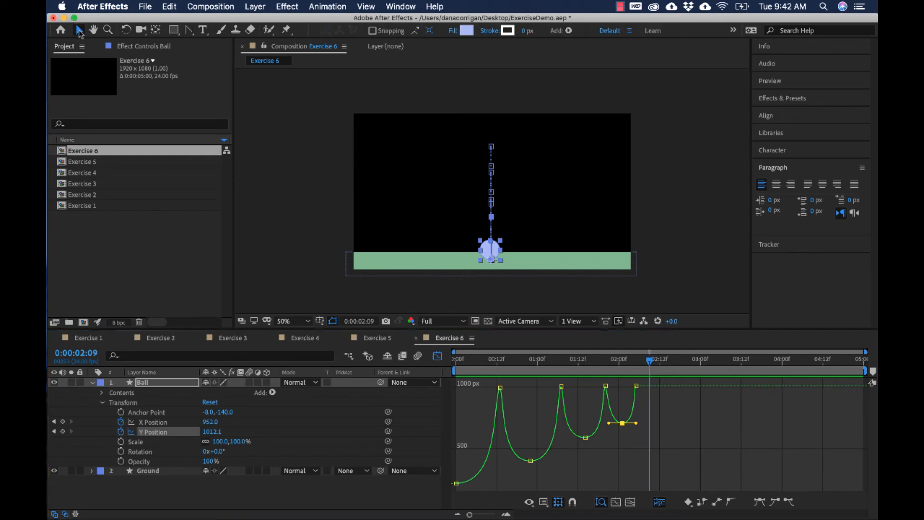
pyautogui.moveTo(492, 251); pyautogui.dragTo(498, 225)
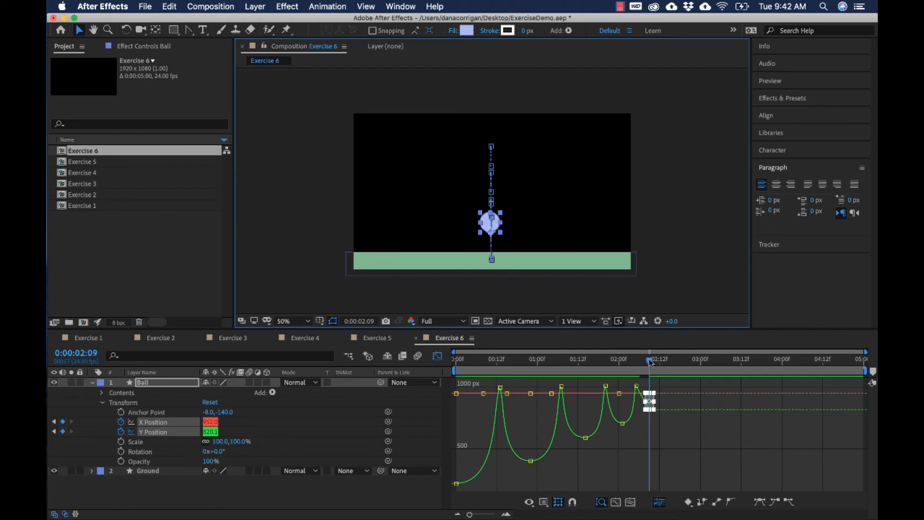
# Step: Paste a copy of the fourth ground-contact Y Position keyframe at 0:00:02:13
pyautogui.moveTo(650, 361); pyautogui.dragTo(663, 362)
pyautogui.click(636, 386)
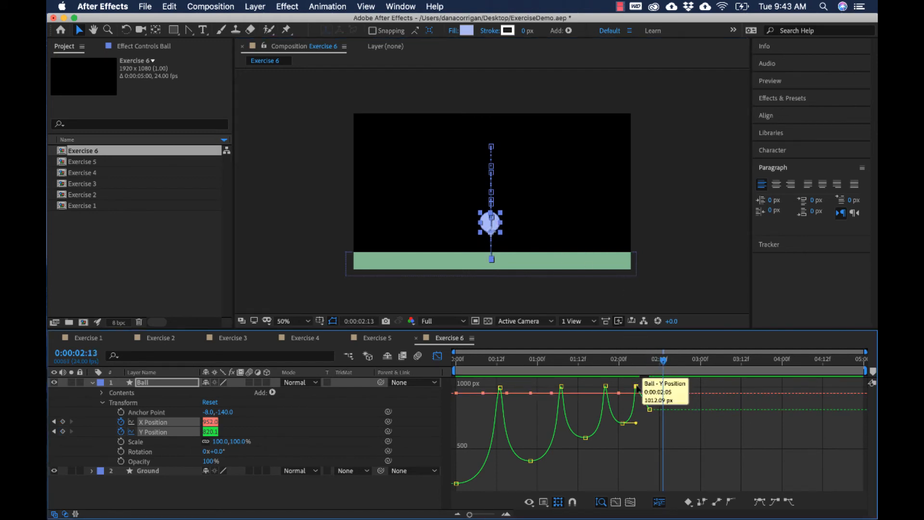
pyautogui.press('super+c')
pyautogui.press('super+v')
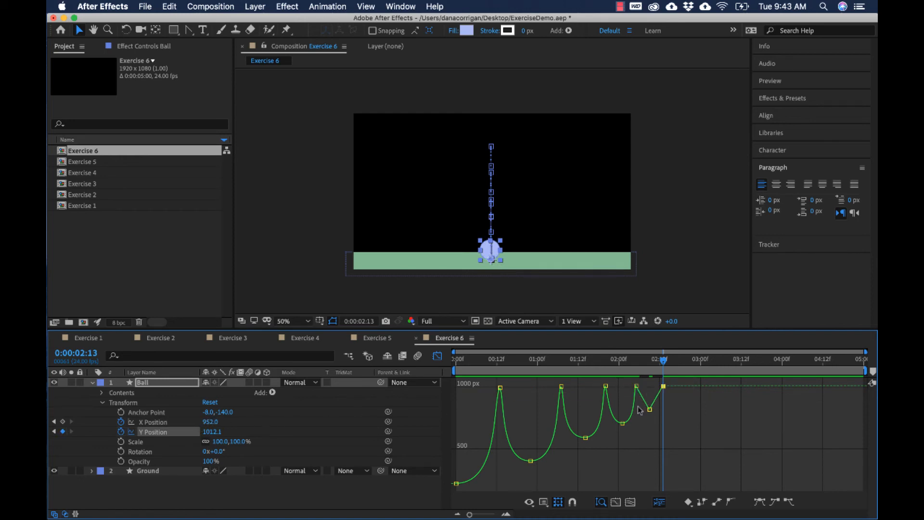
# Step: Stretch horizontal handles from the fourth rebound peak with the Convert Vertex tool and shift the following ground-contact keyframe to 0:00:02:12
pyautogui.click(649, 409)
pyautogui.click(188, 30)
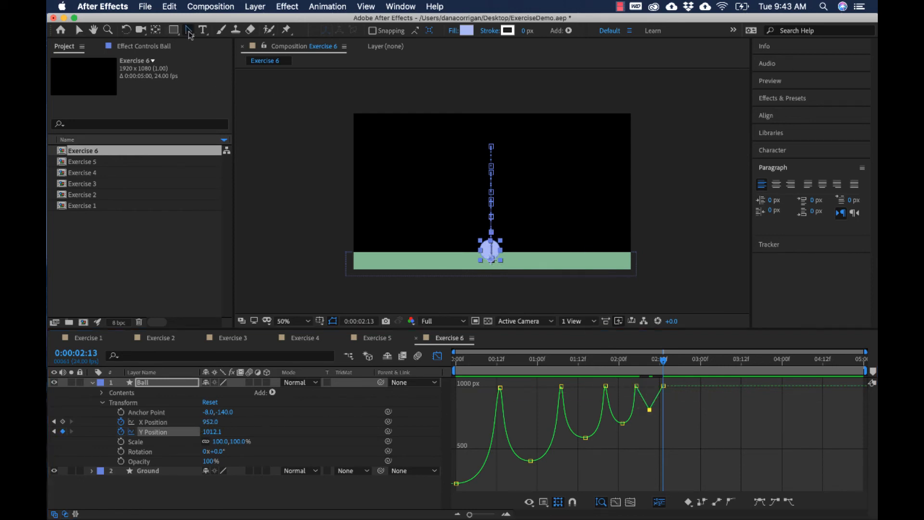
pyautogui.moveTo(649, 410)
pyautogui.moveTo(650, 410); pyautogui.dragTo(663, 414)
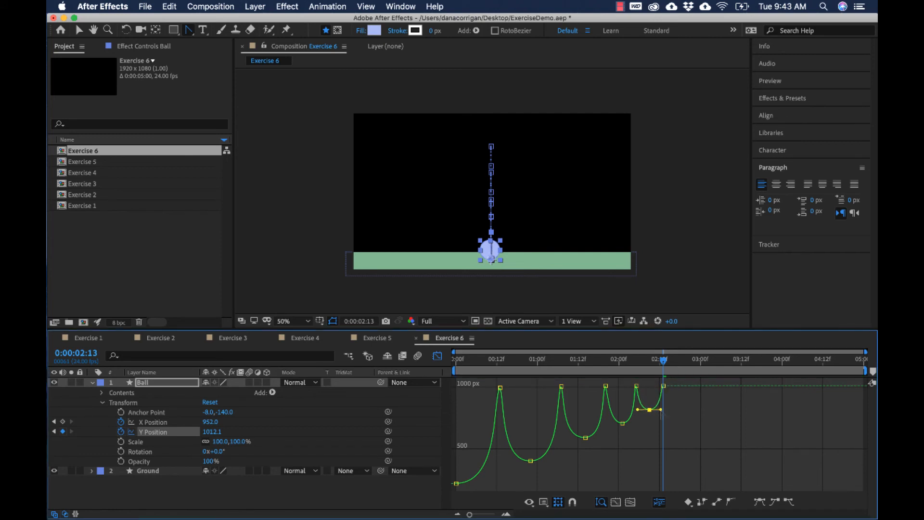
pyautogui.click(79, 31)
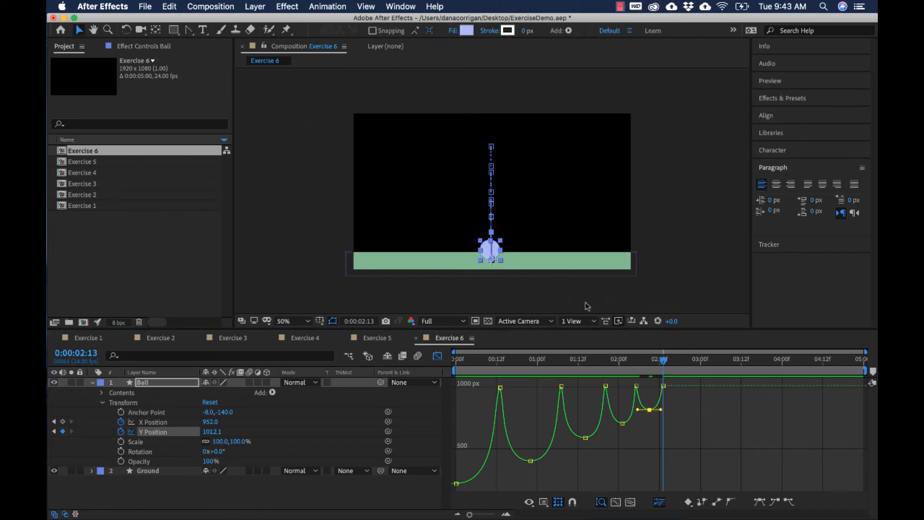
pyautogui.moveTo(664, 386); pyautogui.dragTo(671, 361)
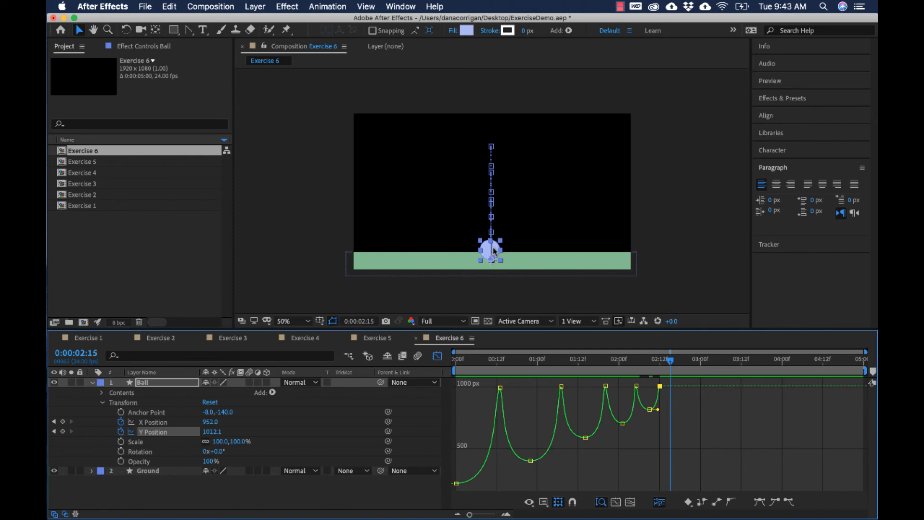
# Step: At 0:00:02:15, raise the ball to a Y Position of about 880 and paste a ground-contact keyframe at 0:00:02:18
pyautogui.moveTo(495, 249); pyautogui.dragTo(496, 233)
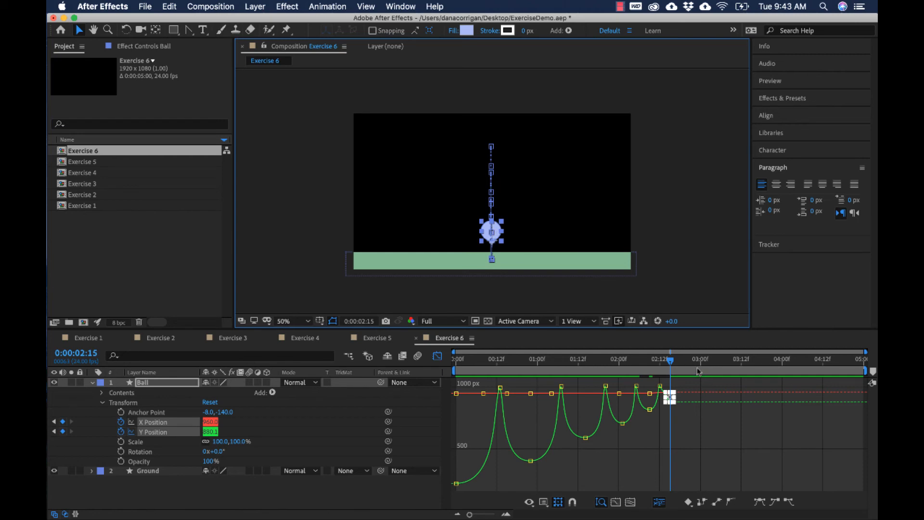
pyautogui.moveTo(672, 366); pyautogui.dragTo(679, 366)
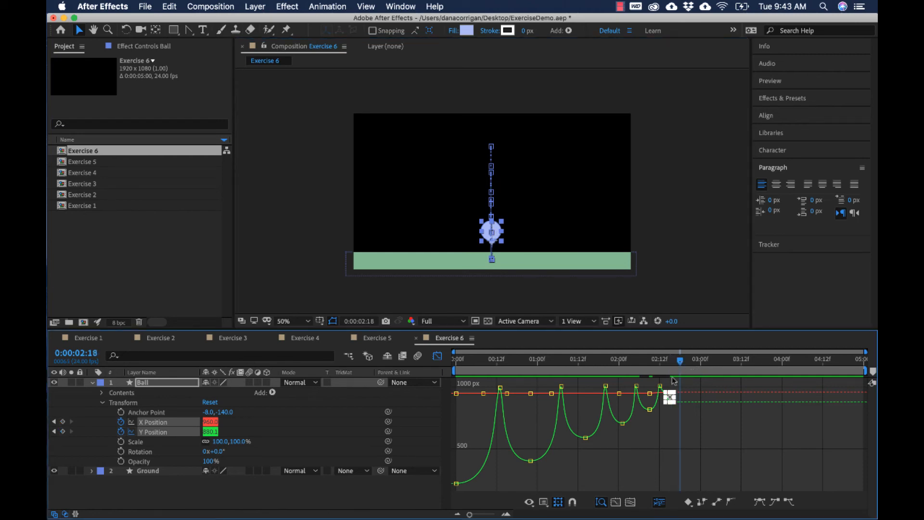
pyautogui.click(661, 387)
pyautogui.keyDown('super'); pyautogui.click(680, 386); pyautogui.keyUp('super')
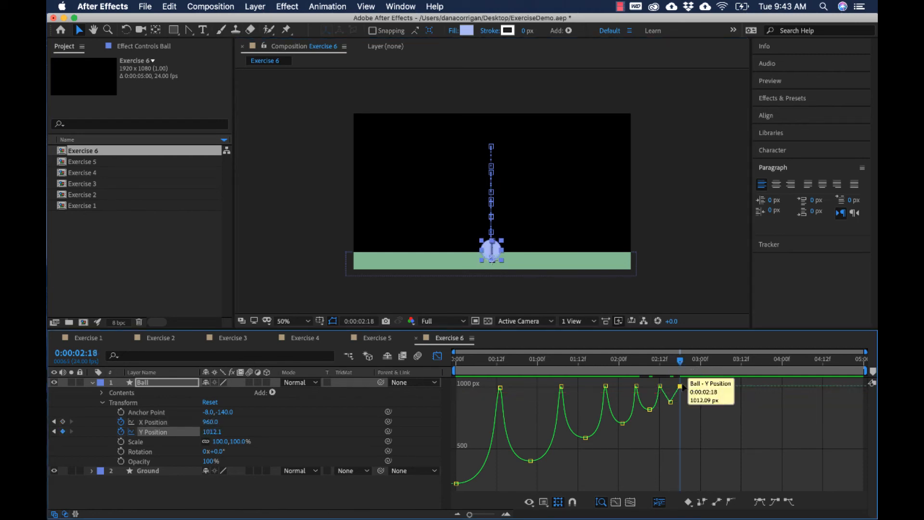
# Step: Round the fifth rebound peak with the Convert Vertex tool and shift the last ground-contact keyframe to 0:00:02:17
pyautogui.click(189, 30)
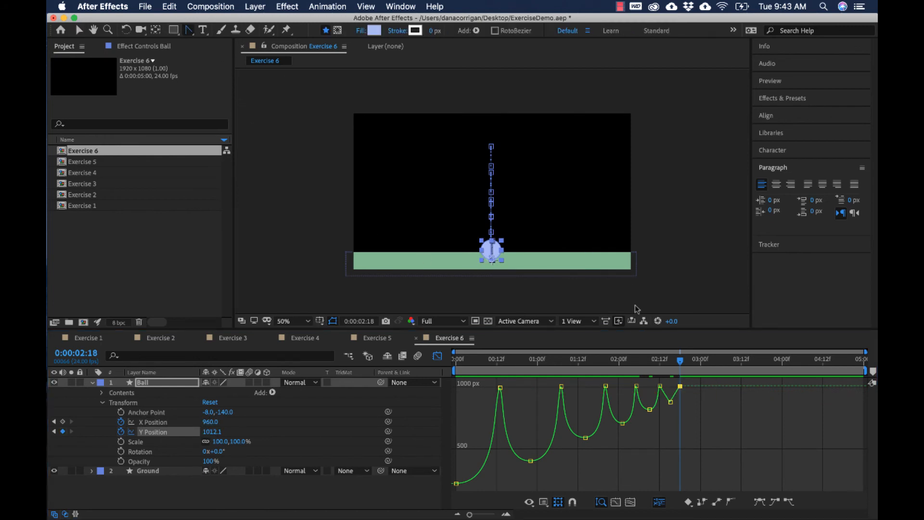
pyautogui.click(671, 402)
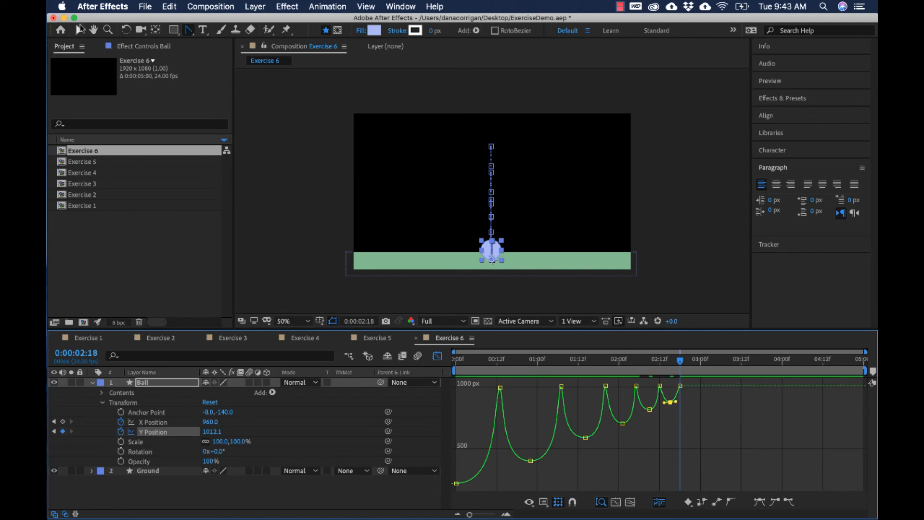
pyautogui.click(78, 29)
pyautogui.moveTo(680, 385); pyautogui.dragTo(679, 386)
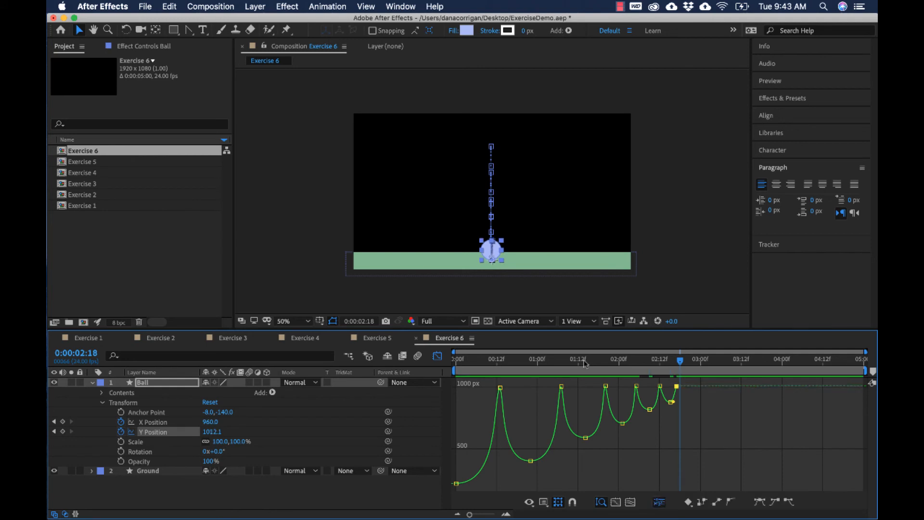
# Step: Play the bounce from the first frame to check the five rebounds
pyautogui.press('Home')
pyautogui.press('space')
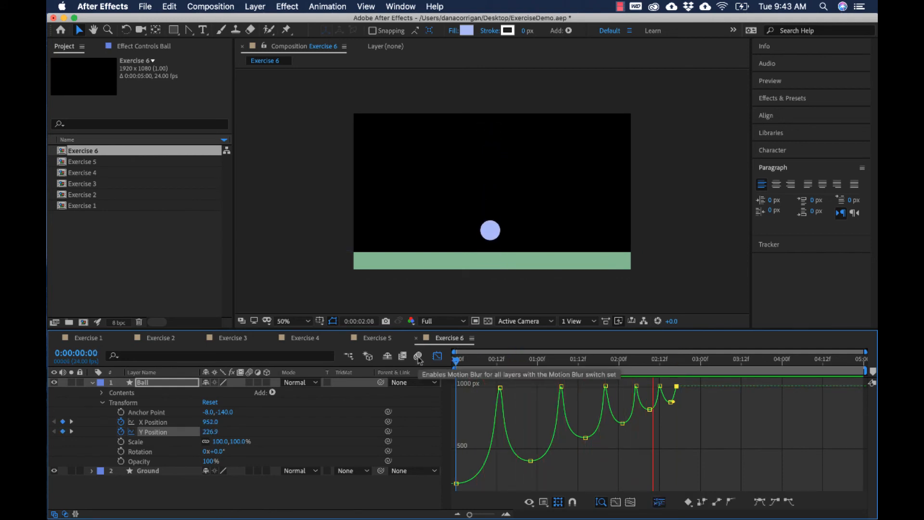
pyautogui.press('space')
# Step: Darken the Ground shape's fill to green #488458
pyautogui.click(676, 359)
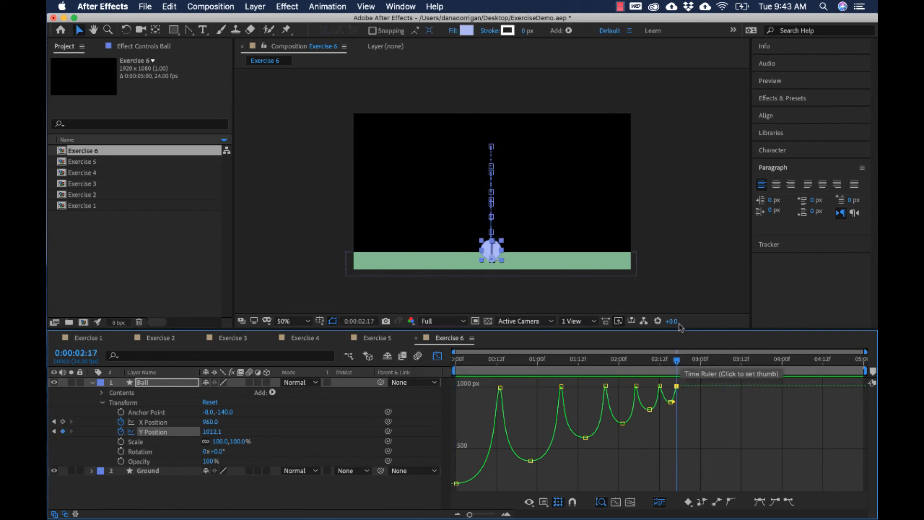
pyautogui.click(458, 263)
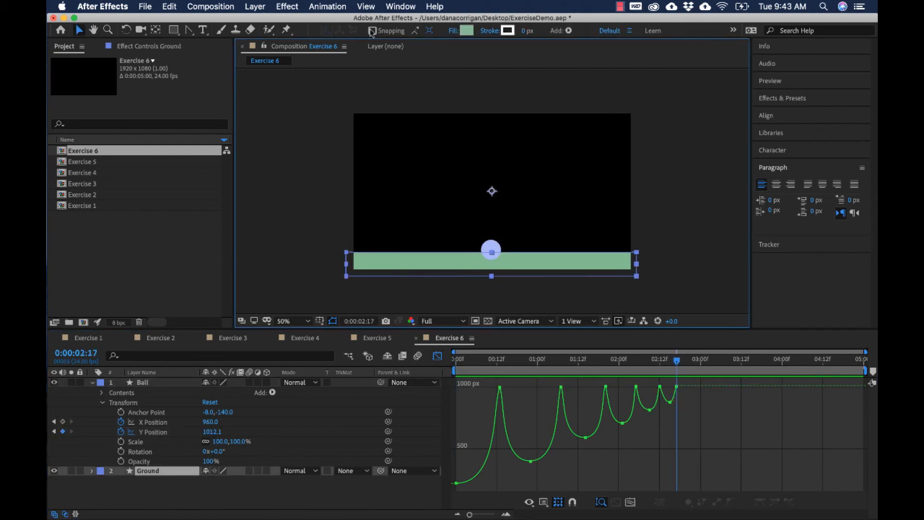
pyautogui.click(460, 31)
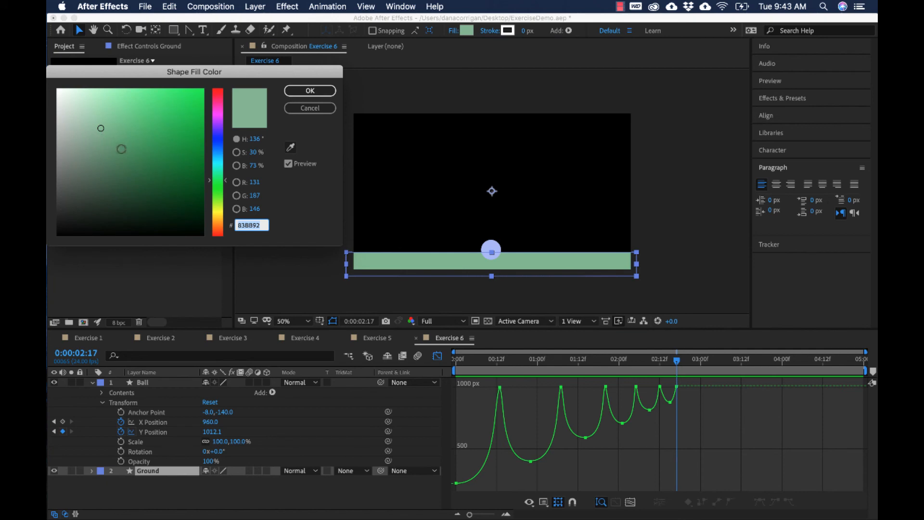
pyautogui.click(123, 159)
pyautogui.click(310, 90)
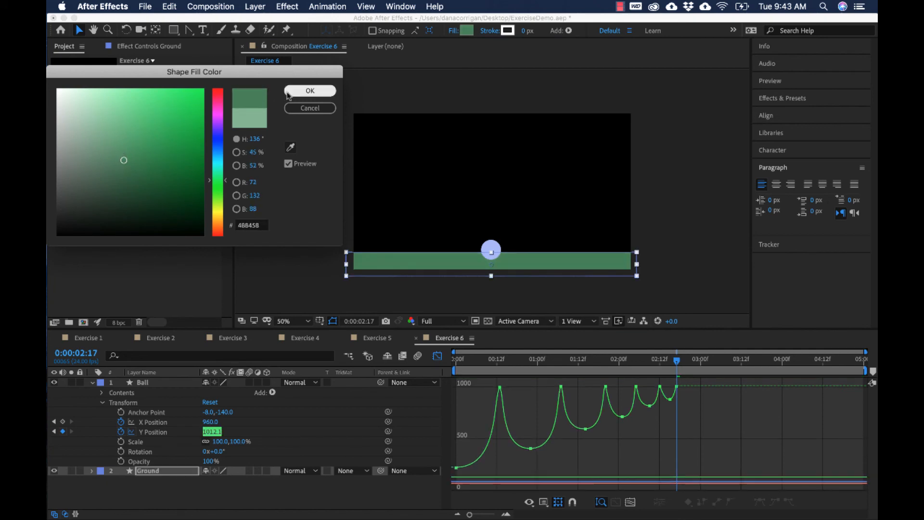
# Step: Set the current time to 0:00:02:19 and deselect the Ground layer
pyautogui.moveTo(676, 361); pyautogui.dragTo(685, 365)
pyautogui.click(491, 249)
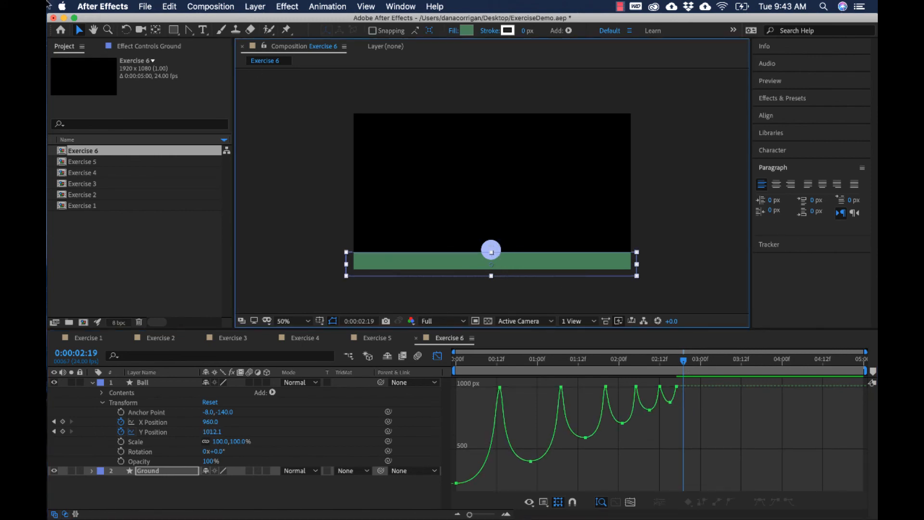
pyautogui.click(82, 30)
pyautogui.click(274, 208)
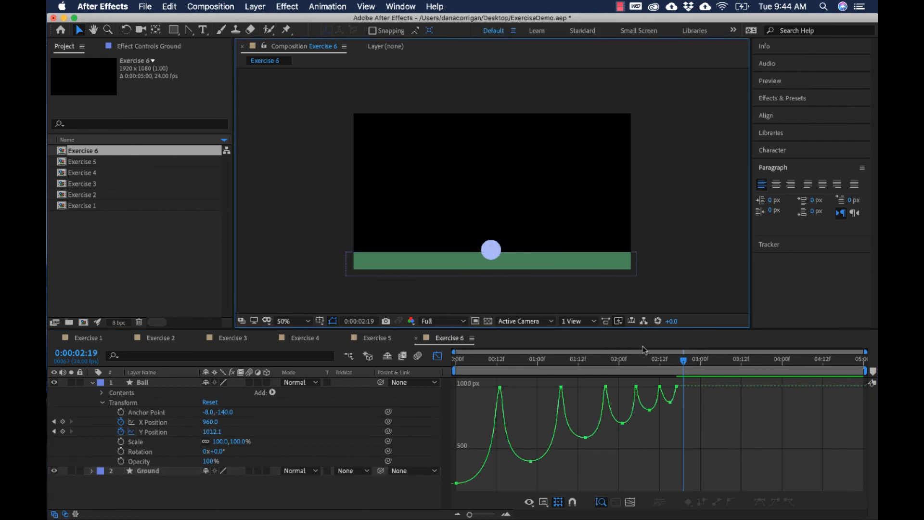
pyautogui.click(681, 393)
pyautogui.click(494, 248)
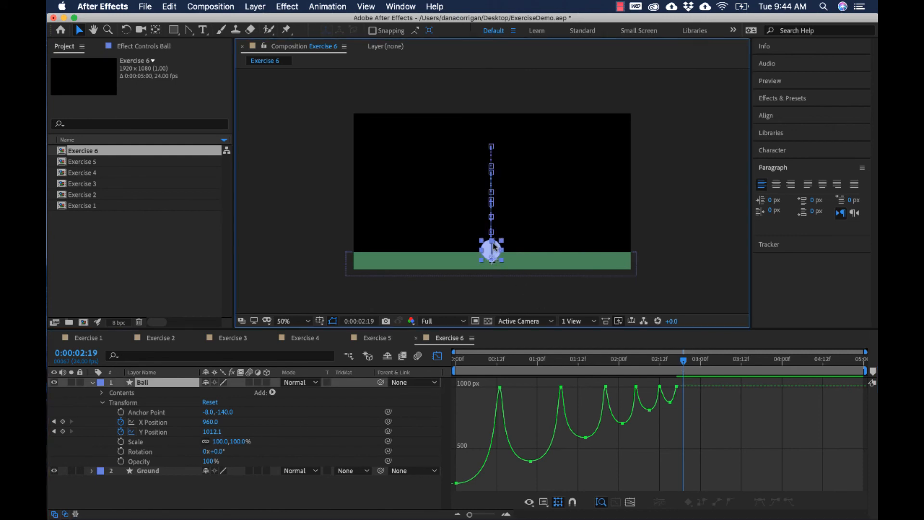
pyautogui.moveTo(494, 245); pyautogui.dragTo(494, 243)
pyautogui.press('super+z')
pyautogui.click(528, 222)
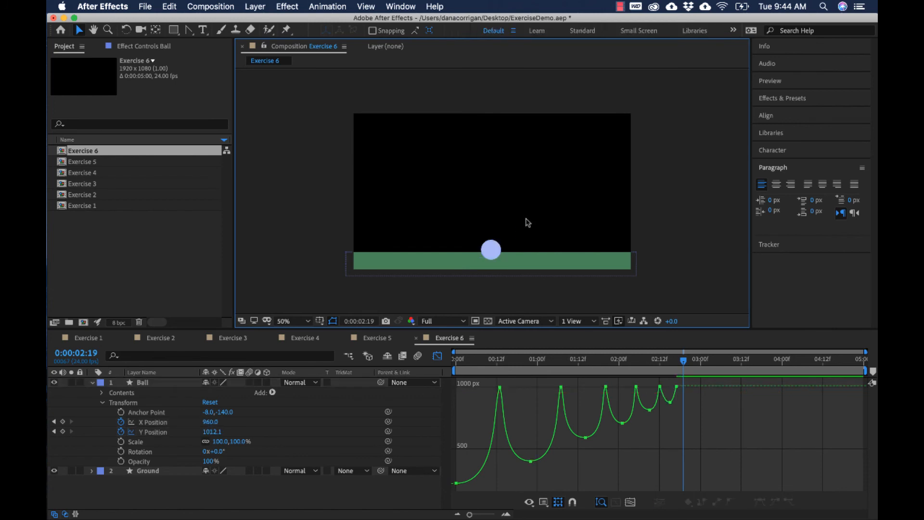
# Step: At 0:00:02:19, raise the ball to a Y Position of about 940 and paste a ground-contact keyframe at 0:00:02:21
pyautogui.click(486, 253)
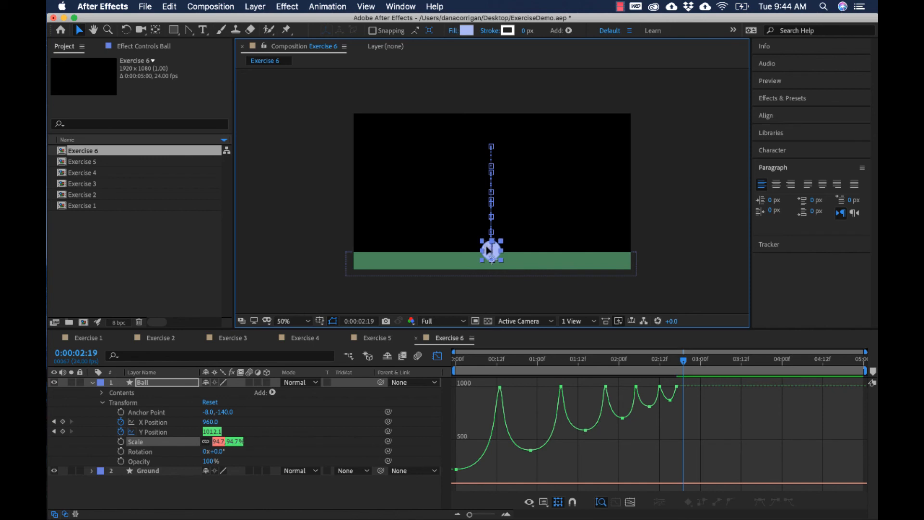
pyautogui.moveTo(487, 250); pyautogui.dragTo(490, 241)
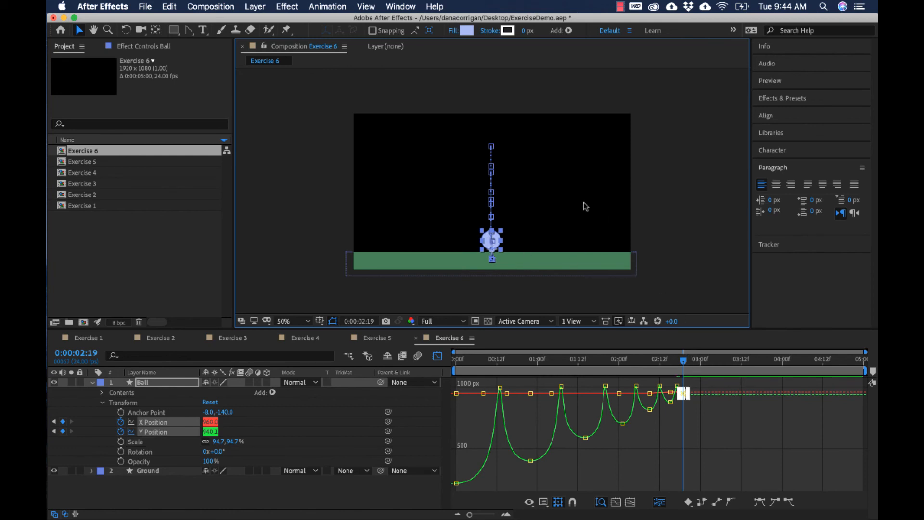
pyautogui.moveTo(683, 360); pyautogui.dragTo(691, 361)
pyautogui.click(677, 386)
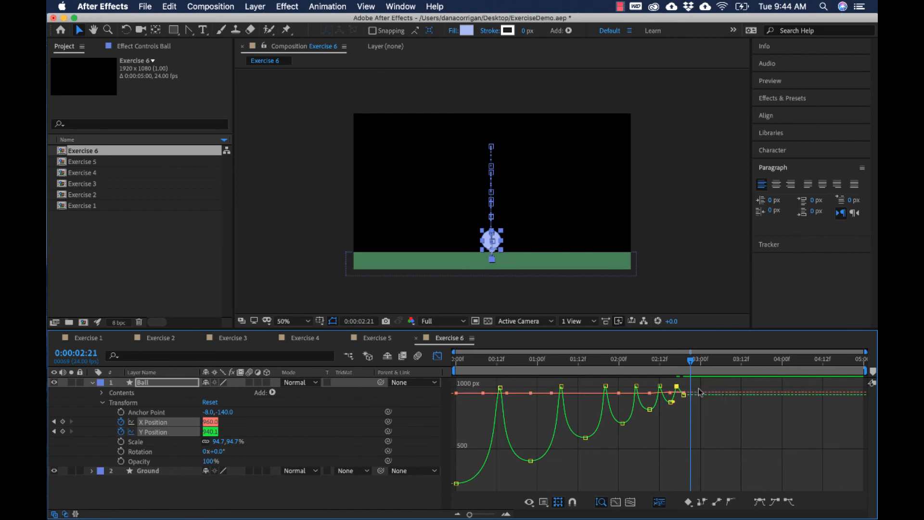
pyautogui.press('super+v')
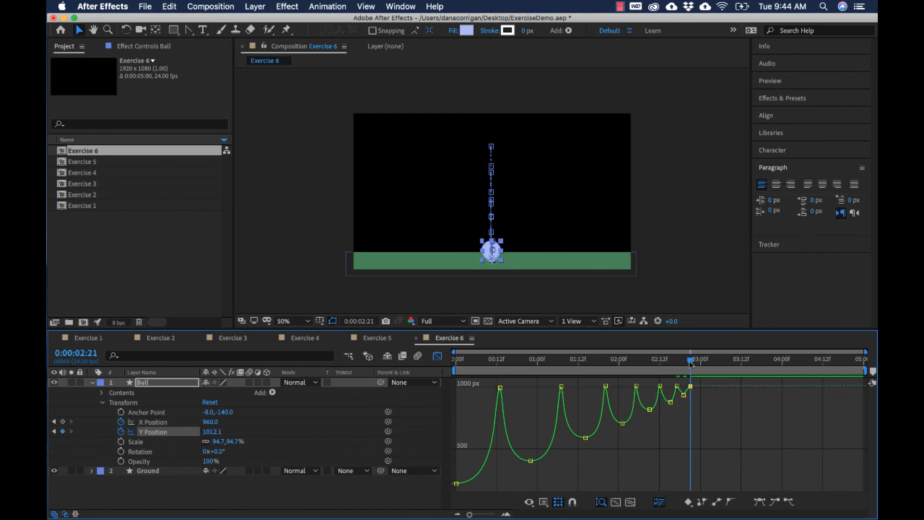
# Step: Paste a copy of the sixth rebound peak keyframe at 0:00:02:23 and bring it closer to the ground, at a Y Position of about 963
pyautogui.moveTo(691, 362); pyautogui.dragTo(697, 362)
pyautogui.click(684, 395)
pyautogui.press('super+c')
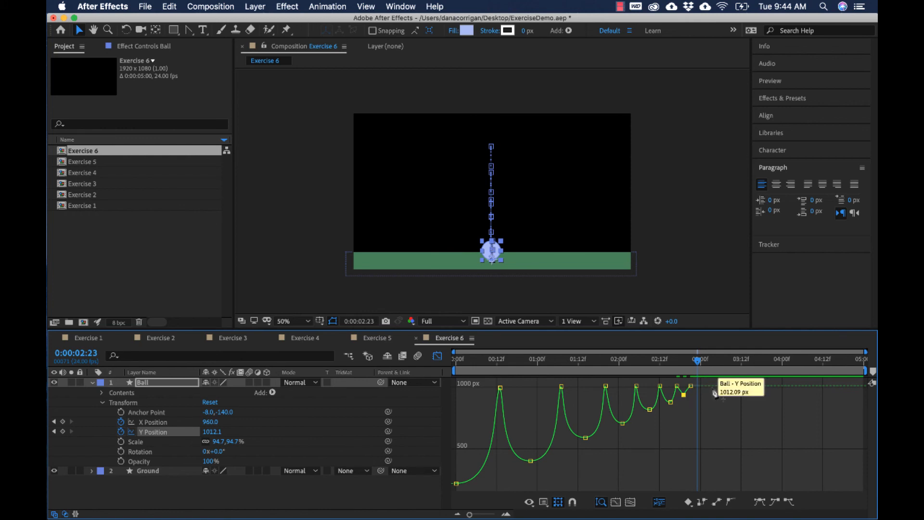
pyautogui.press('super+v')
pyautogui.moveTo(698, 395); pyautogui.dragTo(703, 361)
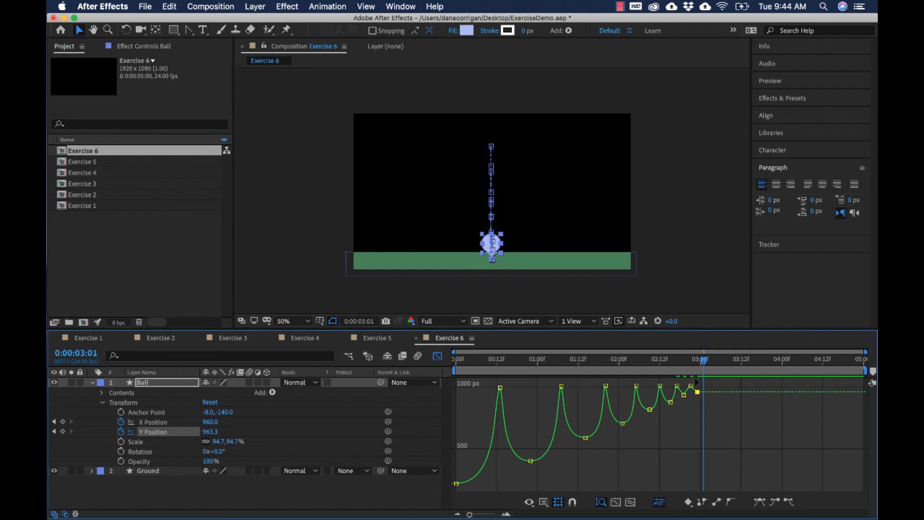
# Step: Copy the ground-contact Y Position keyframe from 0:00:02:21 to 0:00:03:01
pyautogui.click(690, 386)
pyautogui.press('super+c')
pyautogui.press('super+v')
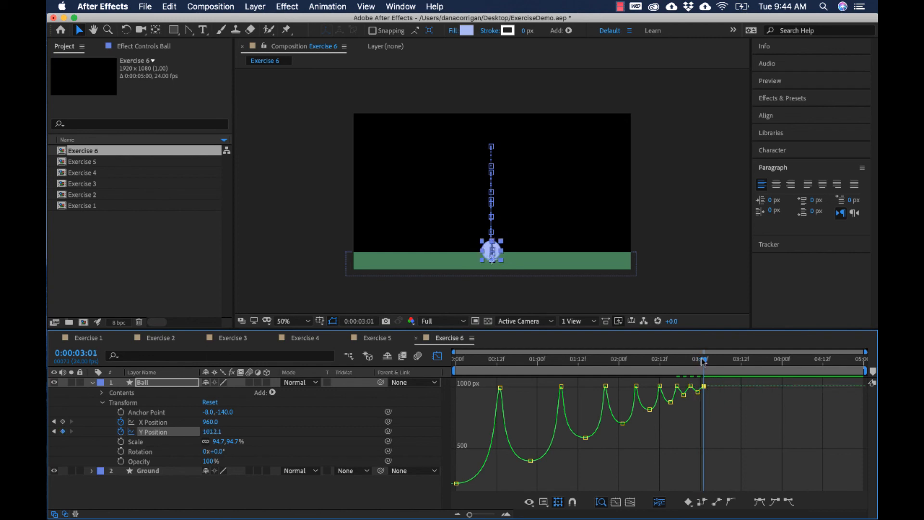
# Step: Paste a copy of the seventh rebound peak at 0:00:03:03 and bring it closer to the ground, at a Y Position of about 982
pyautogui.moveTo(704, 362); pyautogui.dragTo(710, 362)
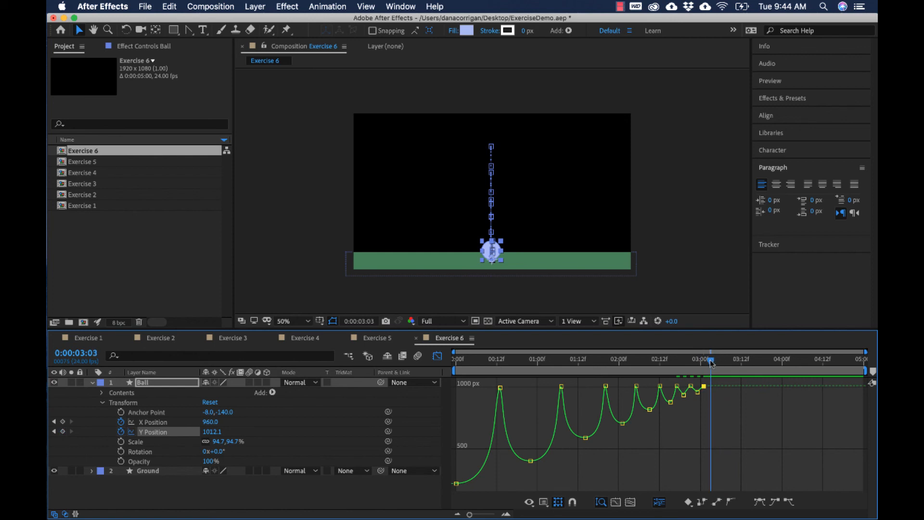
pyautogui.click(698, 392)
pyautogui.press('super+c')
pyautogui.press('super+v')
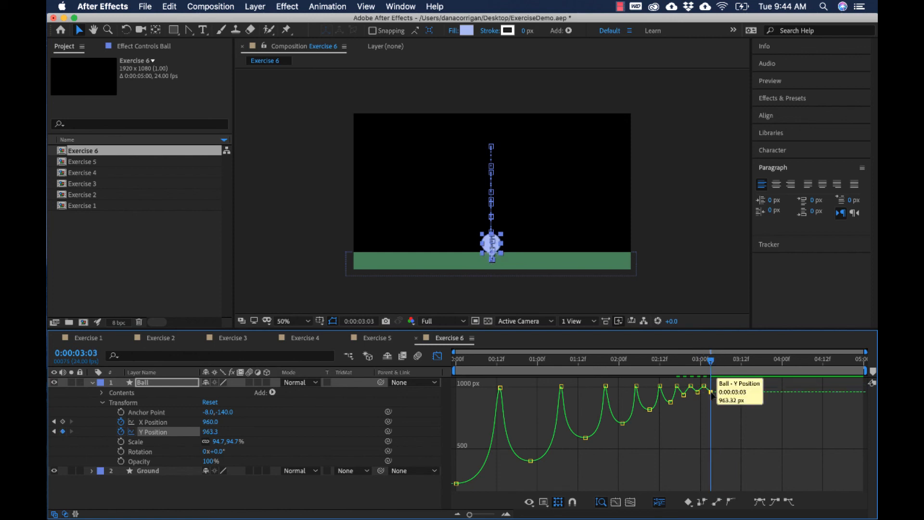
pyautogui.moveTo(710, 392); pyautogui.dragTo(718, 361)
# Step: Copy the ground-contact Y Position keyframe from 0:00:03:01 to 0:00:03:05
pyautogui.moveTo(705, 386)
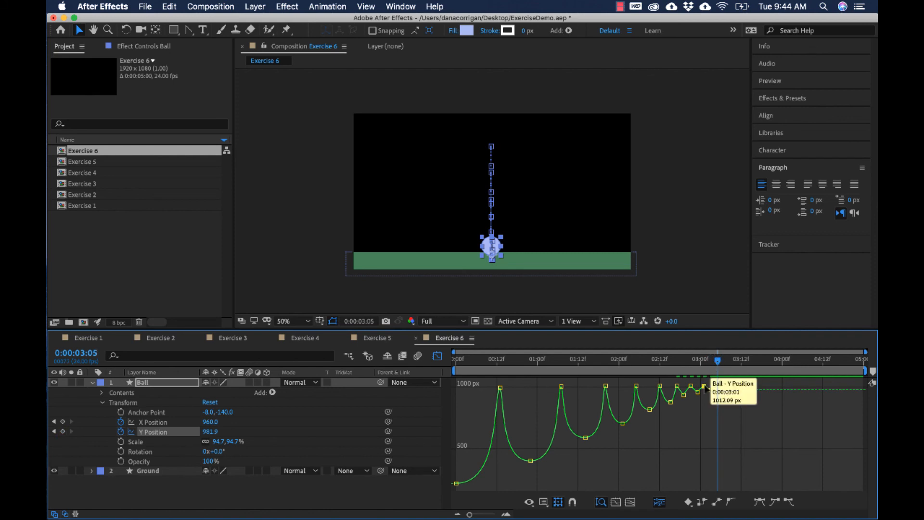
pyautogui.press('super+c')
pyautogui.press('super+v')
# Step: Add a ninth rebound peak at 0:00:03:07 with a Y Position of about 1000, and a copied ground-contact keyframe at 0:00:03:09
pyautogui.moveTo(717, 362); pyautogui.dragTo(723, 365)
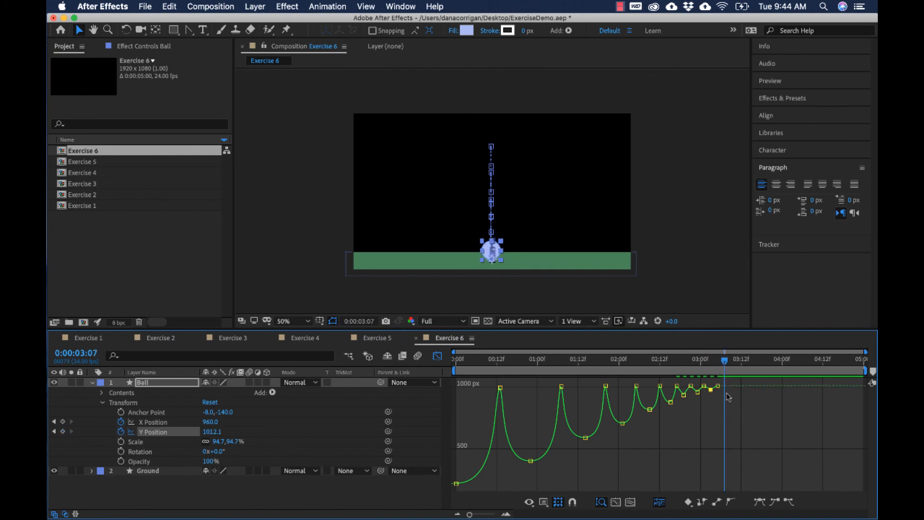
pyautogui.press('super+v')
pyautogui.moveTo(724, 361); pyautogui.dragTo(725, 386)
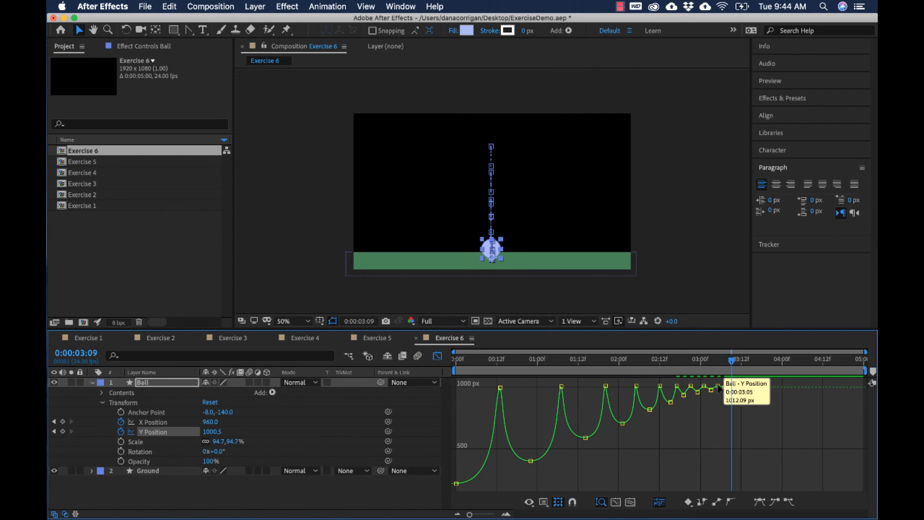
pyautogui.click(718, 387)
pyautogui.press('super+v')
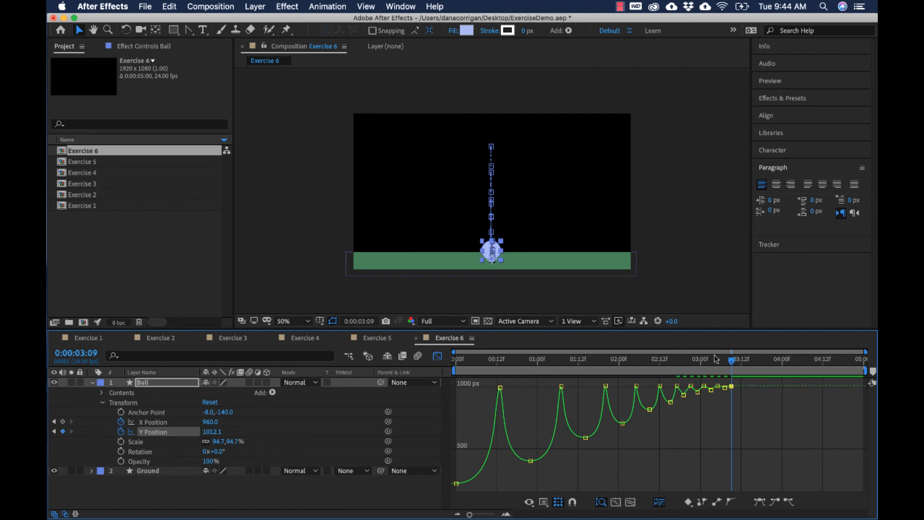
# Step: Paste a copy of the ninth peak keyframe at 0:00:03:10, then shift it to 0:00:03:11 with a Y Position of about 1005
pyautogui.moveTo(732, 361); pyautogui.dragTo(734, 360)
pyautogui.moveTo(743, 390)
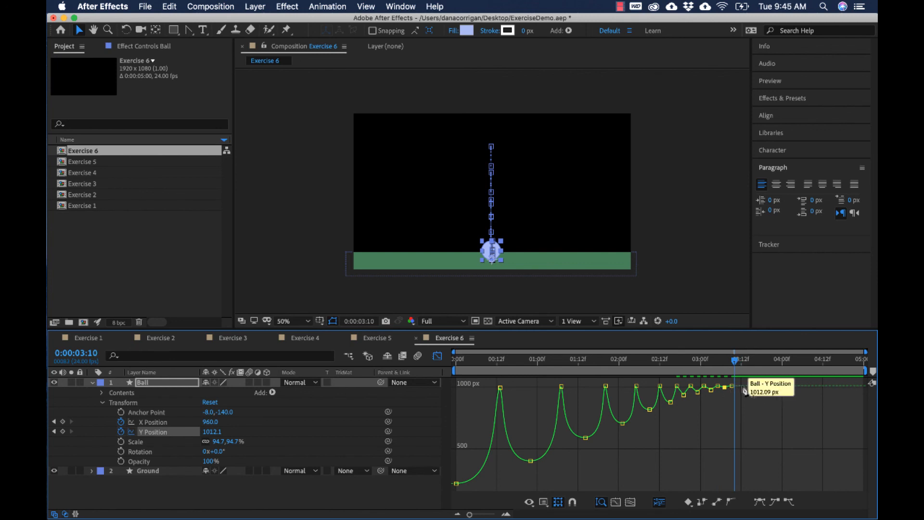
pyautogui.press('super+v')
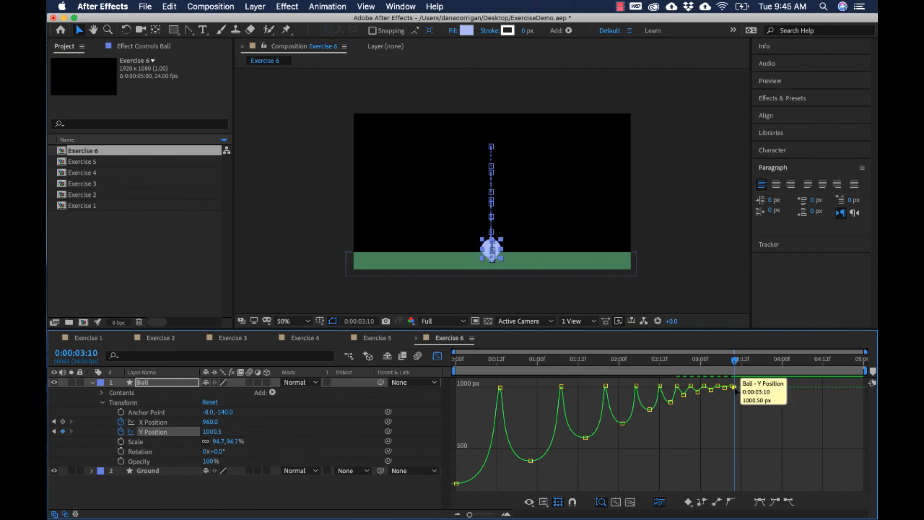
pyautogui.moveTo(736, 388); pyautogui.dragTo(739, 389)
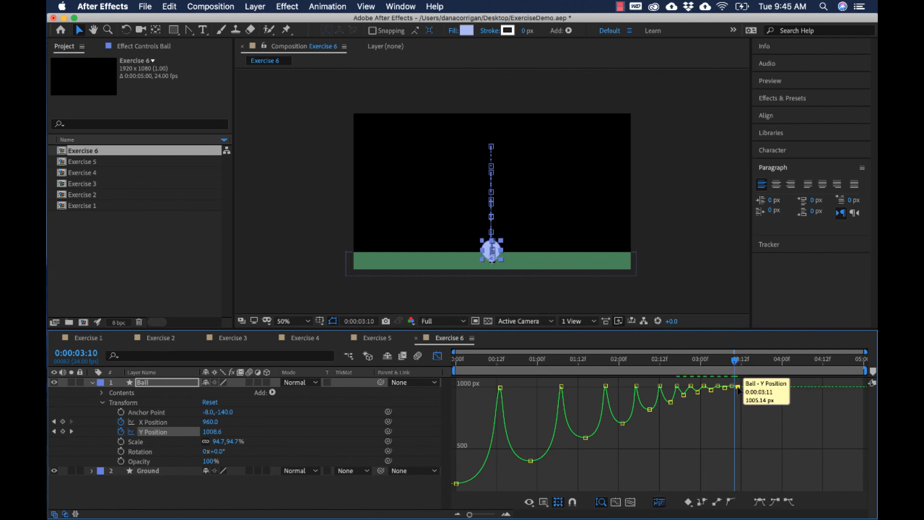
# Step: Paste a copy of the ground-contact Y Position keyframe at 0:00:03:12, then shift it one frame later to close the last rebound
pyautogui.click(741, 360)
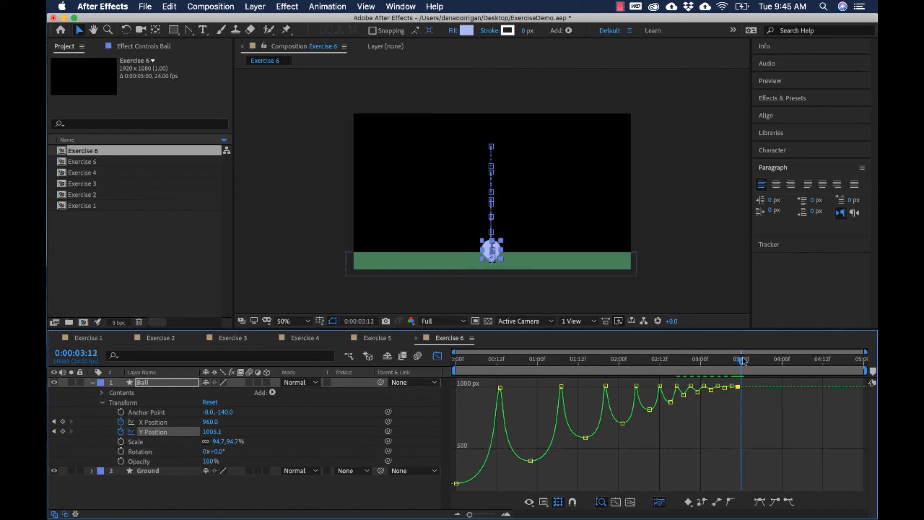
pyautogui.click(732, 386)
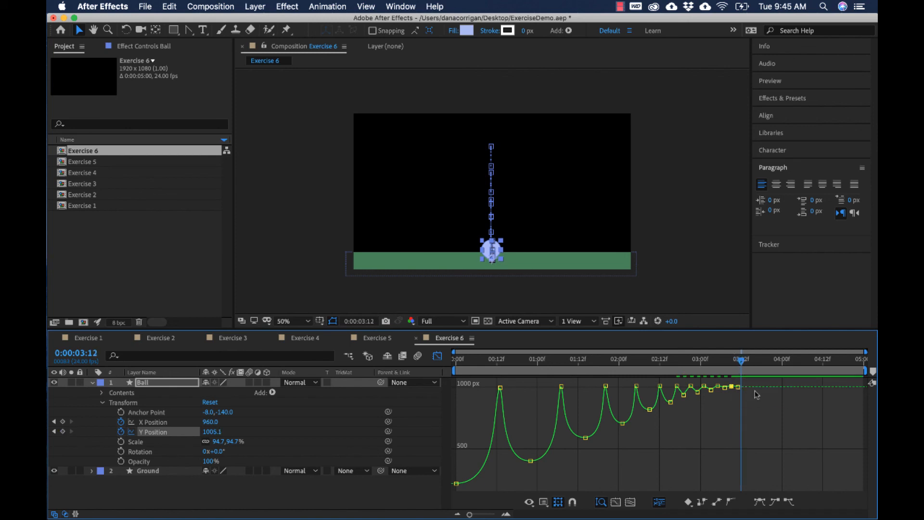
pyautogui.moveTo(739, 386); pyautogui.dragTo(746, 388)
# Step: Smooth the last five rebound peak keyframes, from 0:00:02:19 to 0:00:03:11, with the Convert Vertex tool
pyautogui.click(189, 29)
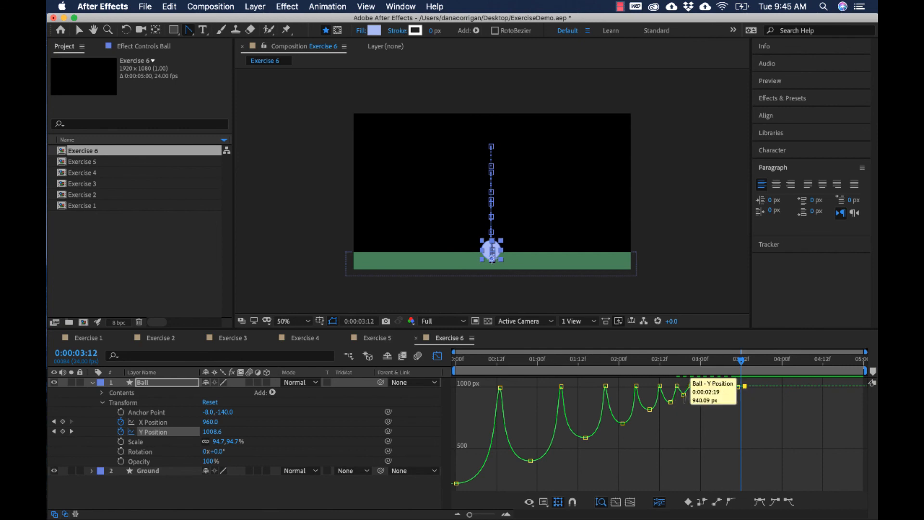
pyautogui.click(684, 395)
pyautogui.click(697, 393)
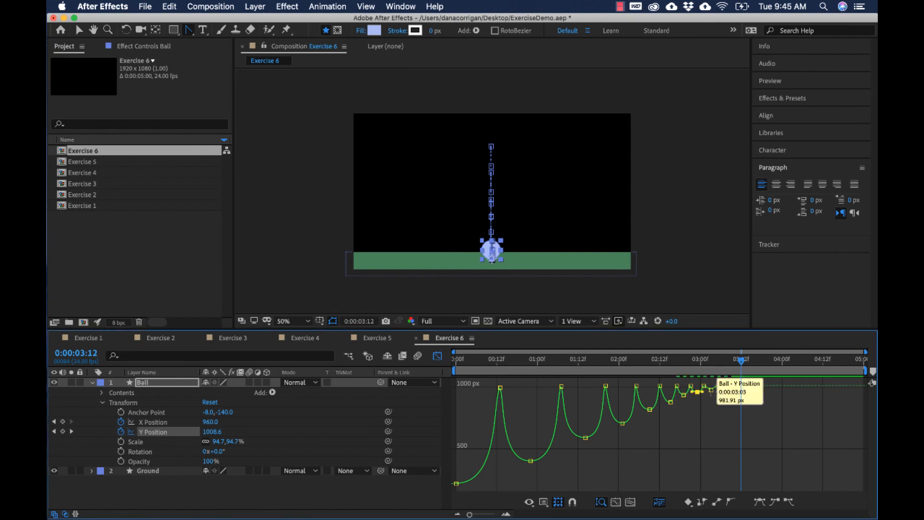
pyautogui.click(710, 389)
pyautogui.click(725, 388)
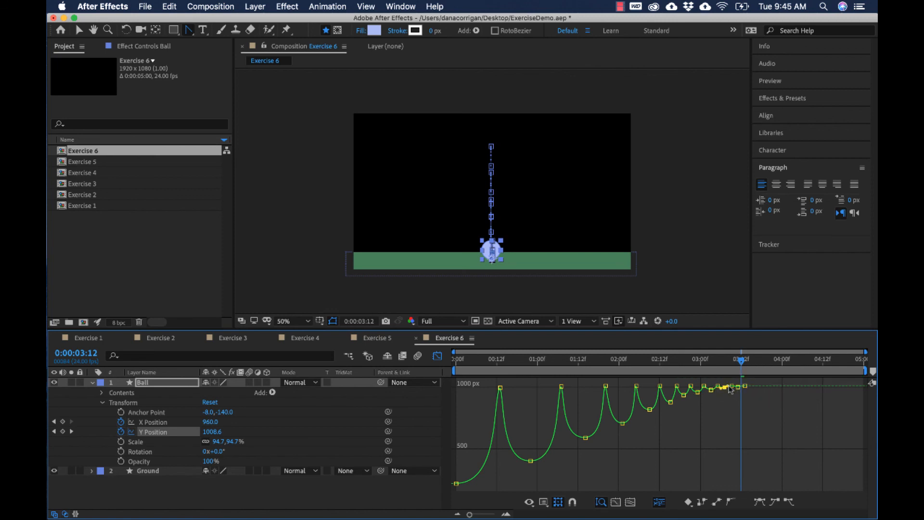
pyautogui.click(731, 388)
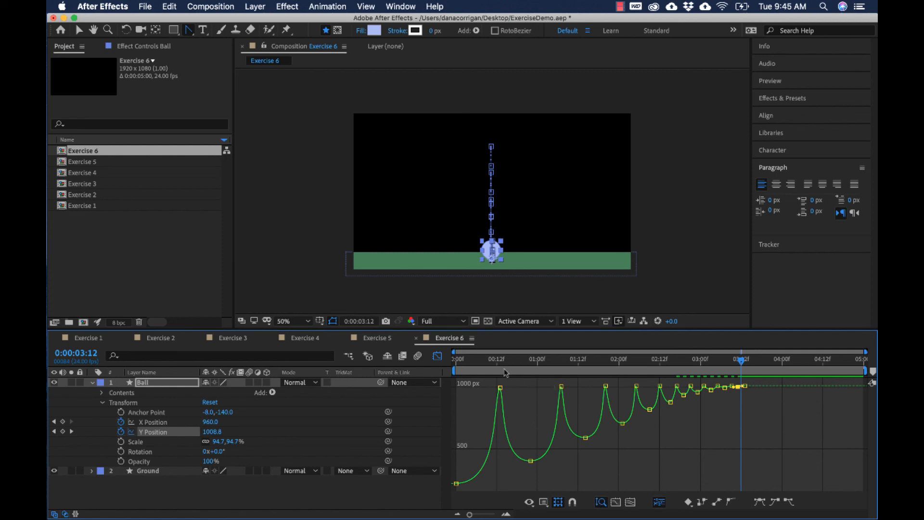
# Step: Preview the full bounce animation from the start, then place the current time at 0:00:04:00
pyautogui.press('space')
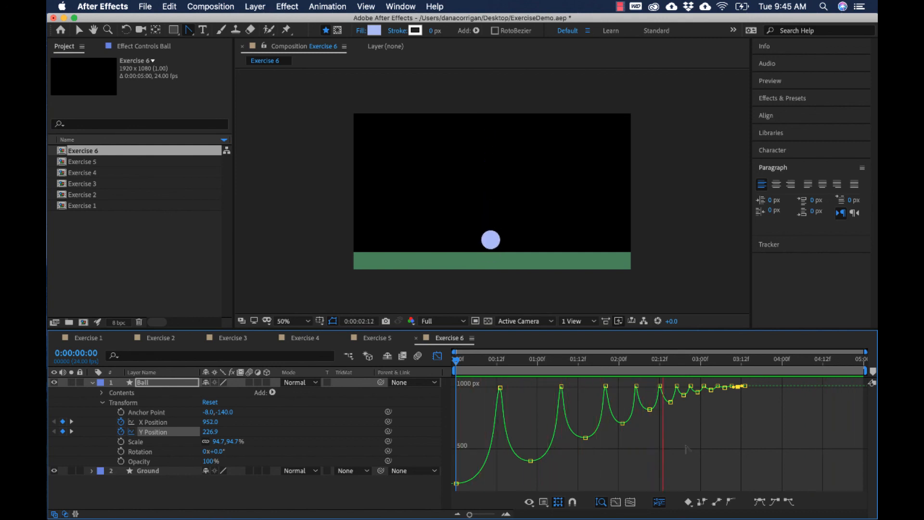
pyautogui.press('space')
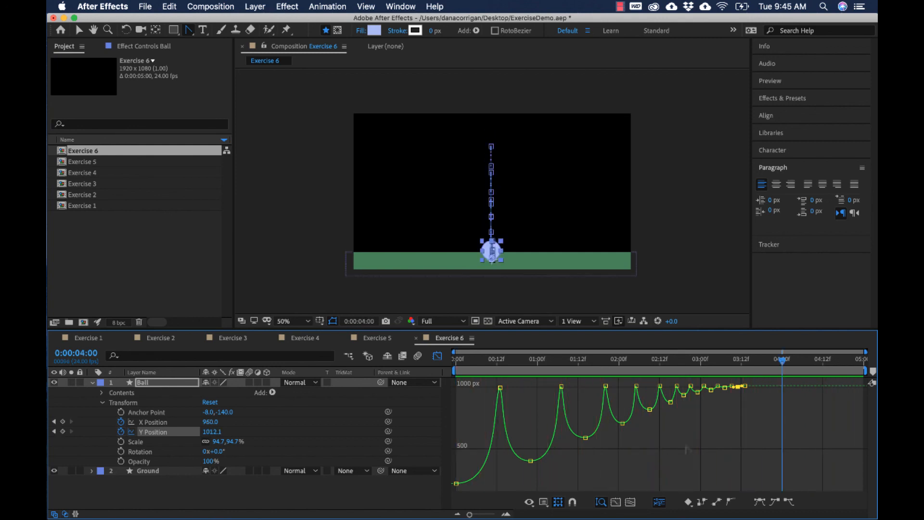
pyautogui.moveTo(760, 358); pyautogui.dragTo(783, 363)
# Step: Set the Exercise 6 composition's duration to 0:00:04:00 and save the project
pyautogui.click(224, 8)
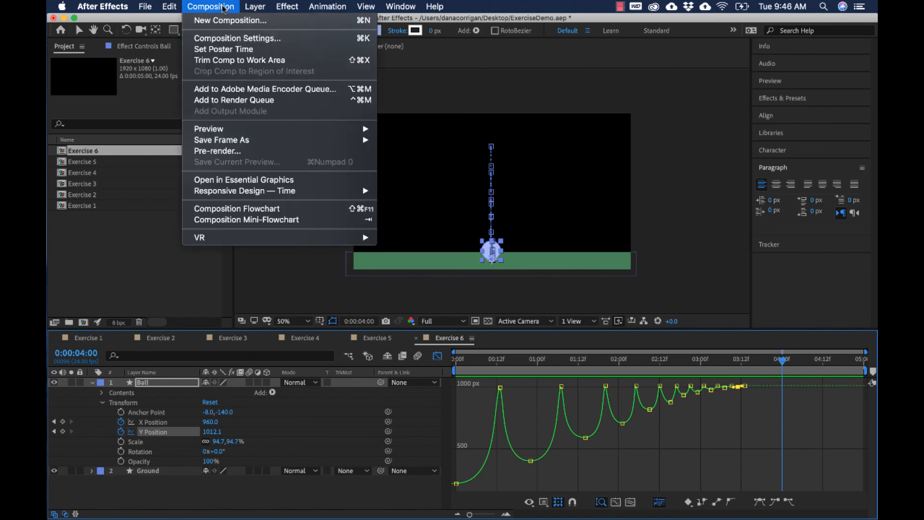
pyautogui.click(231, 38)
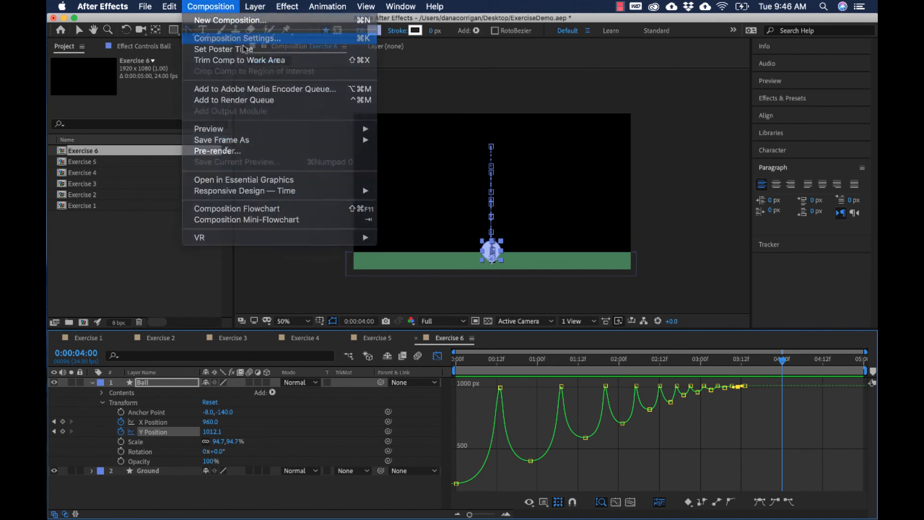
pyautogui.click(398, 286)
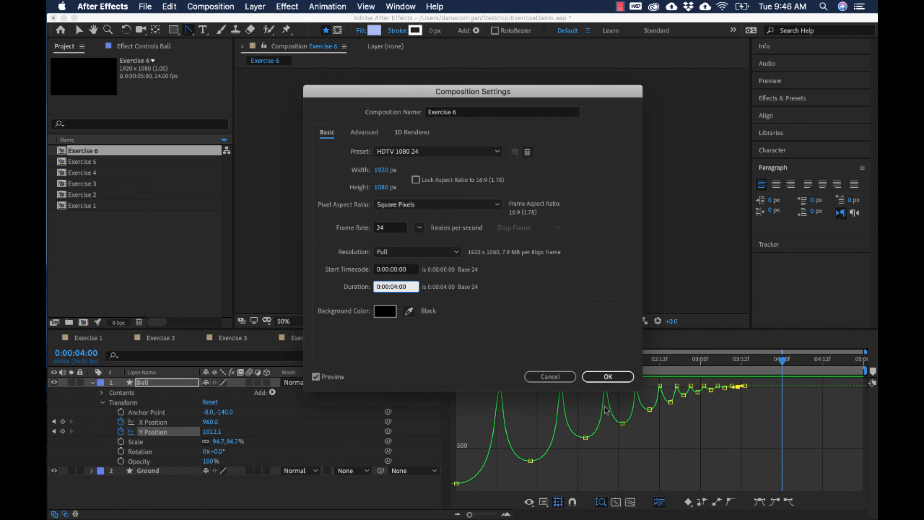
pyautogui.click(607, 376)
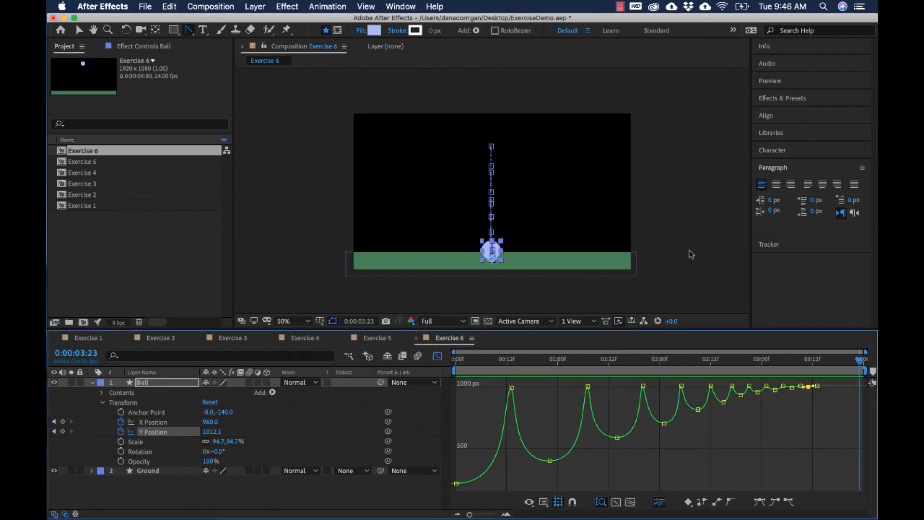
pyautogui.press('super+s')
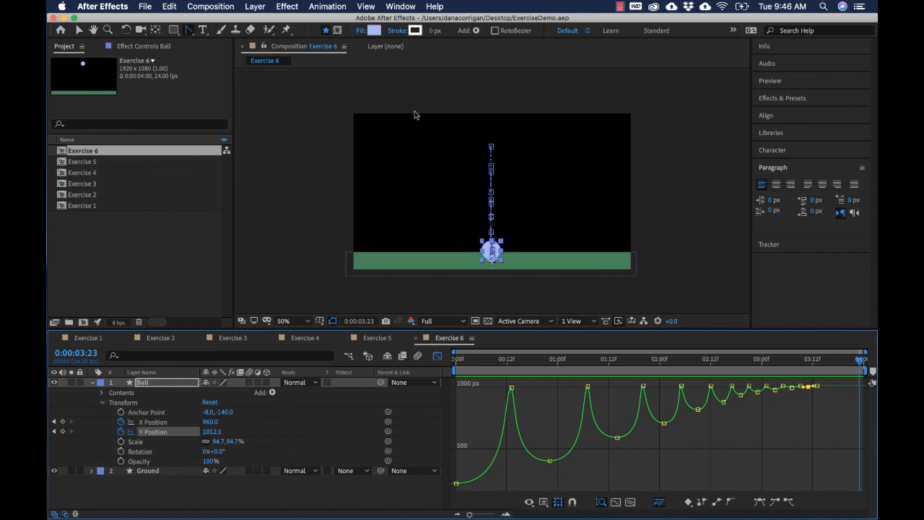